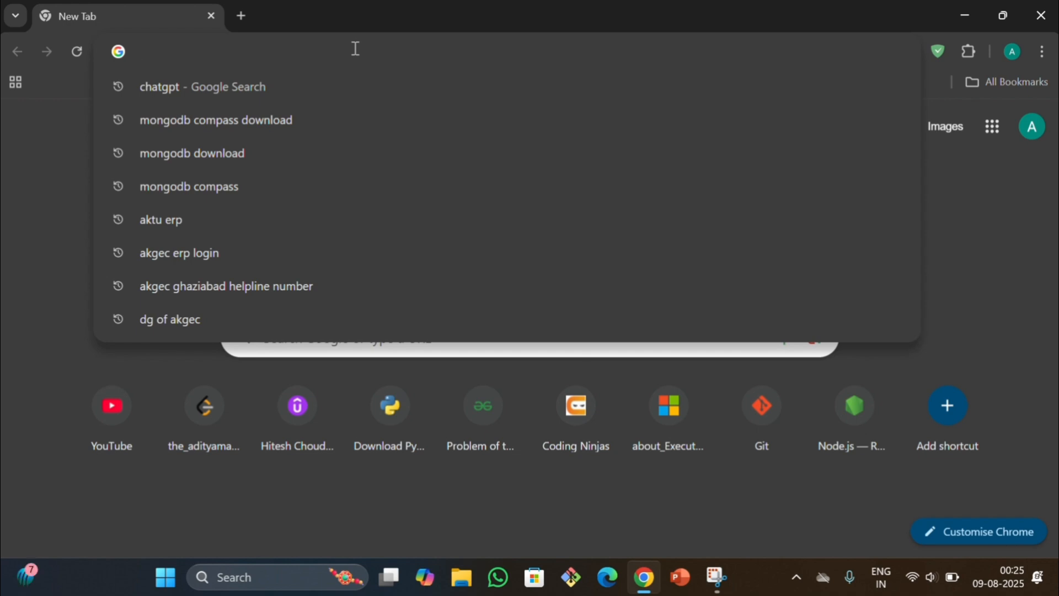
Search the web for "mongodb download" and open the MongoDB Community Server download page
text(mongo)
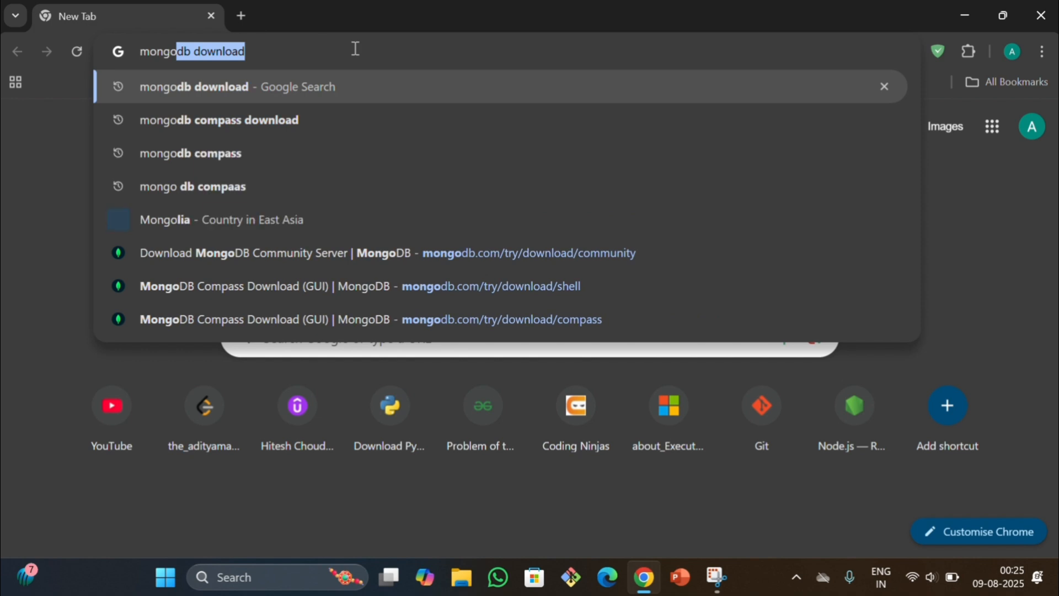
key(Return)
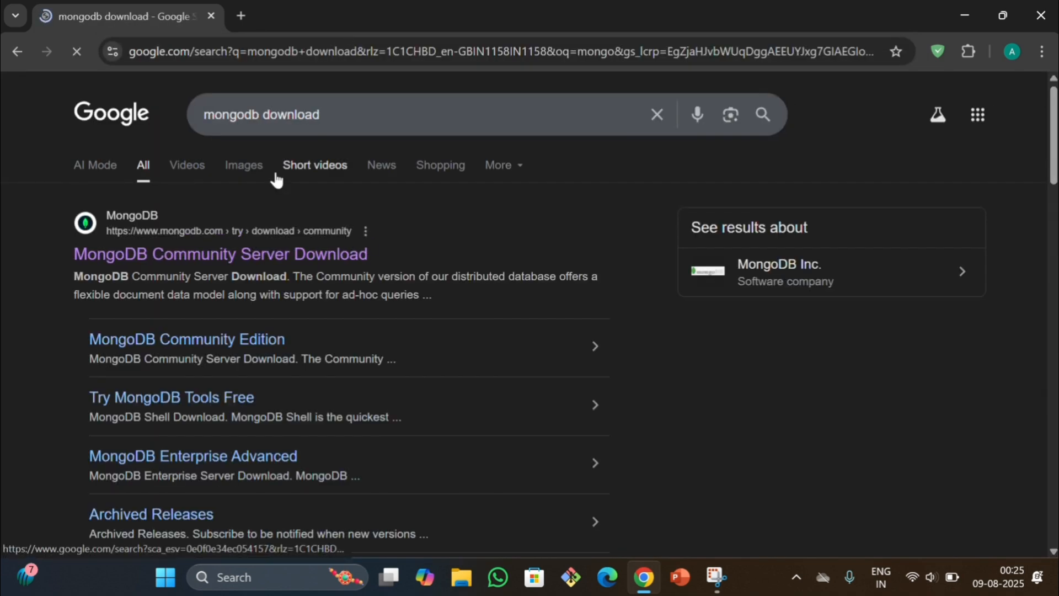
scroll(385, 243, down, 1)
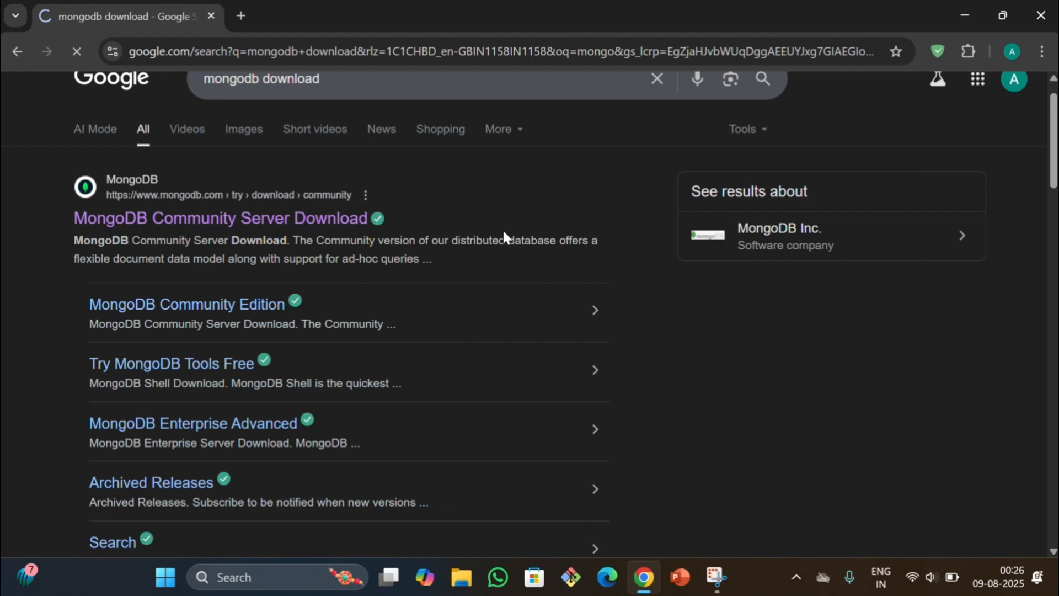
scroll(502, 228, down, 1)
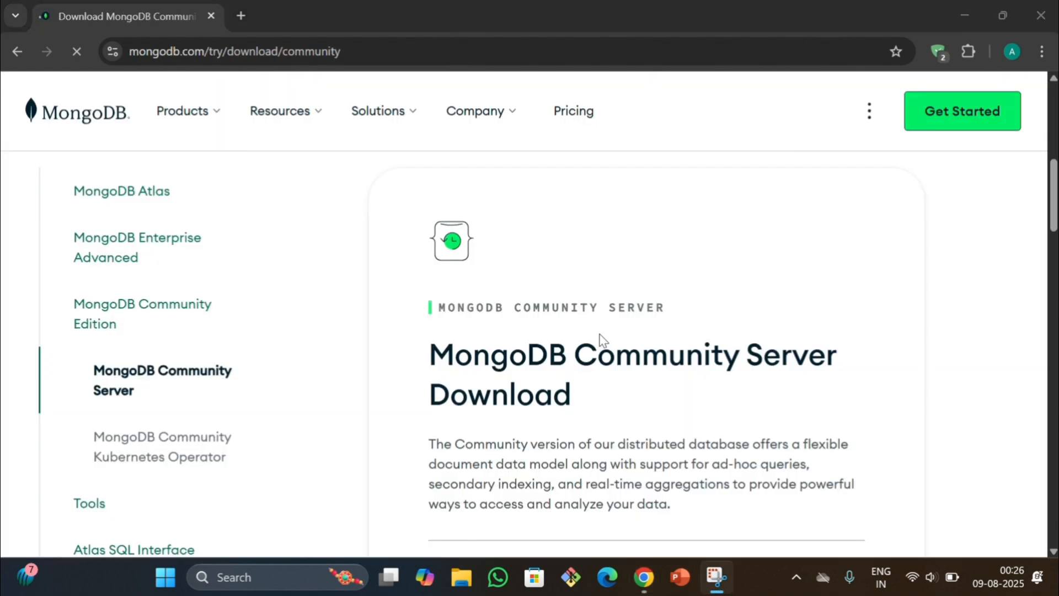
Download MongoDB Community Server 8.0.12 (current) for Windows x64 as an msi package, closing the leftover download tab
scroll(602, 339, down, 8)
scroll(601, 339, down, 5)
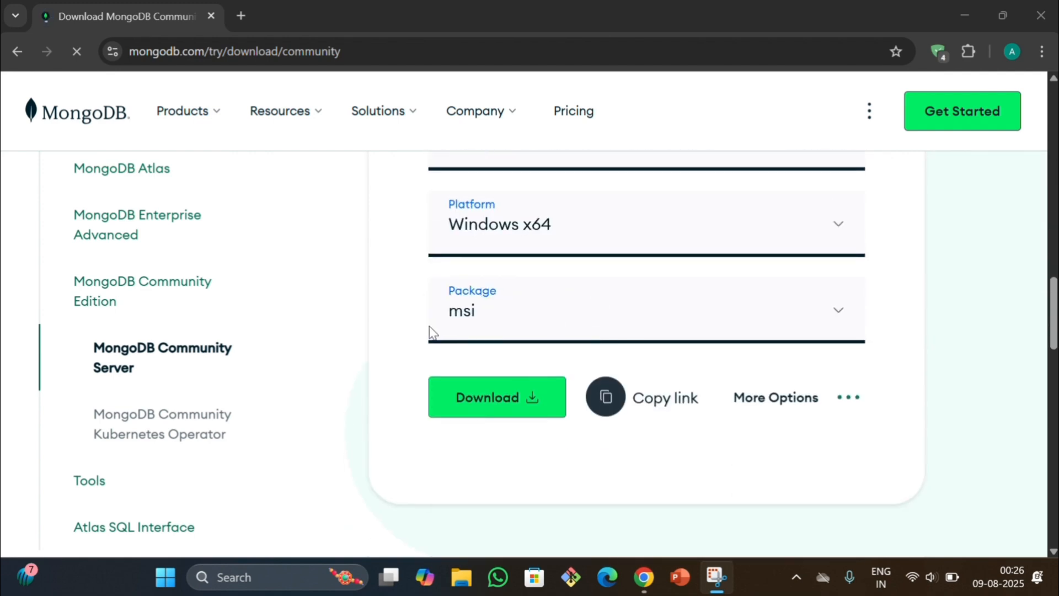
scroll(480, 329, up, 3)
scroll(484, 330, up, 6)
scroll(483, 329, up, 2)
scroll(484, 329, down, 8)
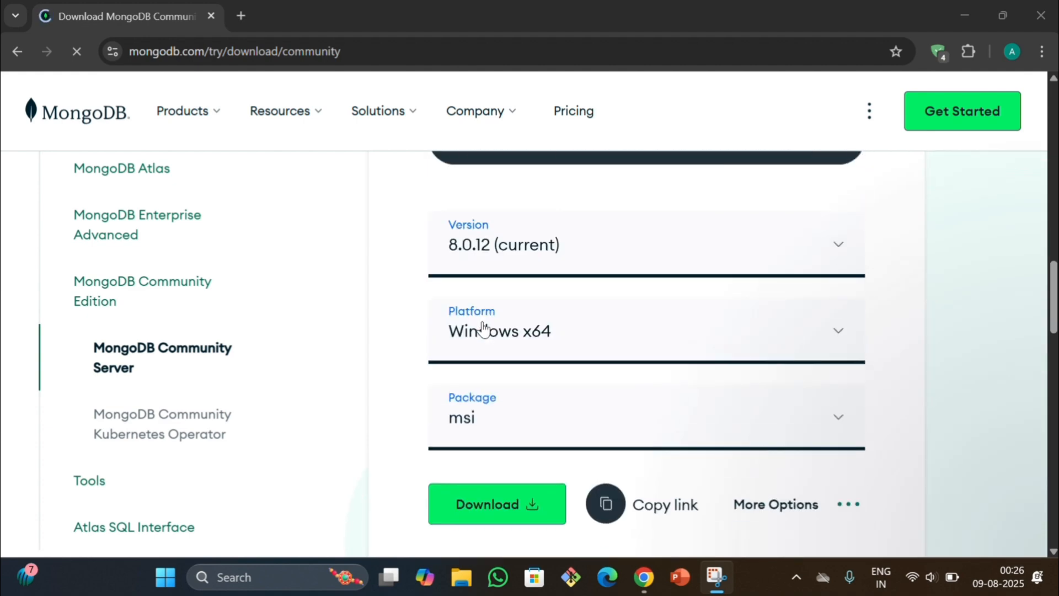
scroll(484, 331, down, 3)
click(480, 376)
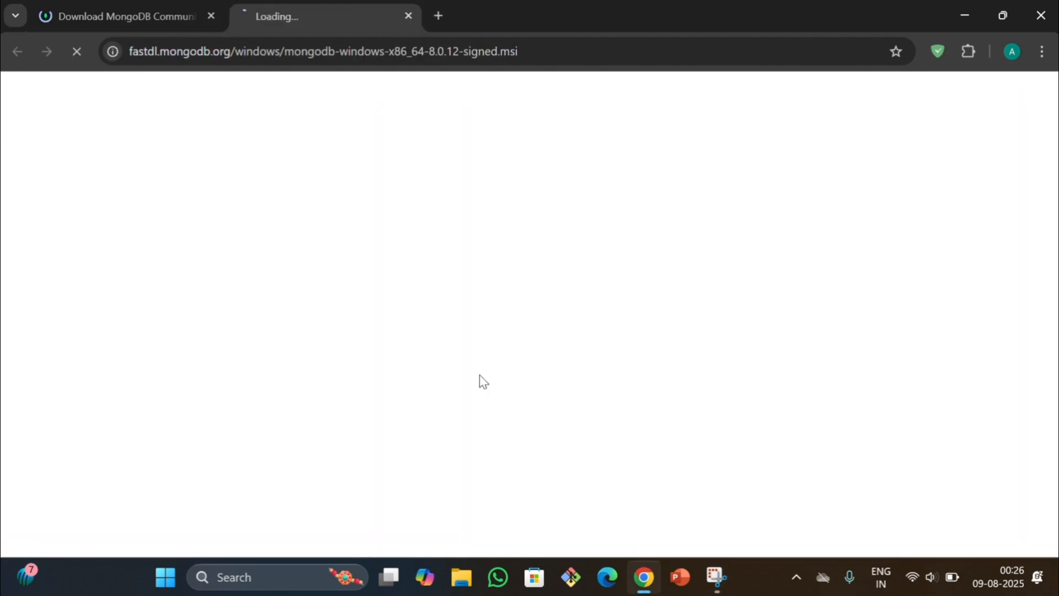
click(404, 15)
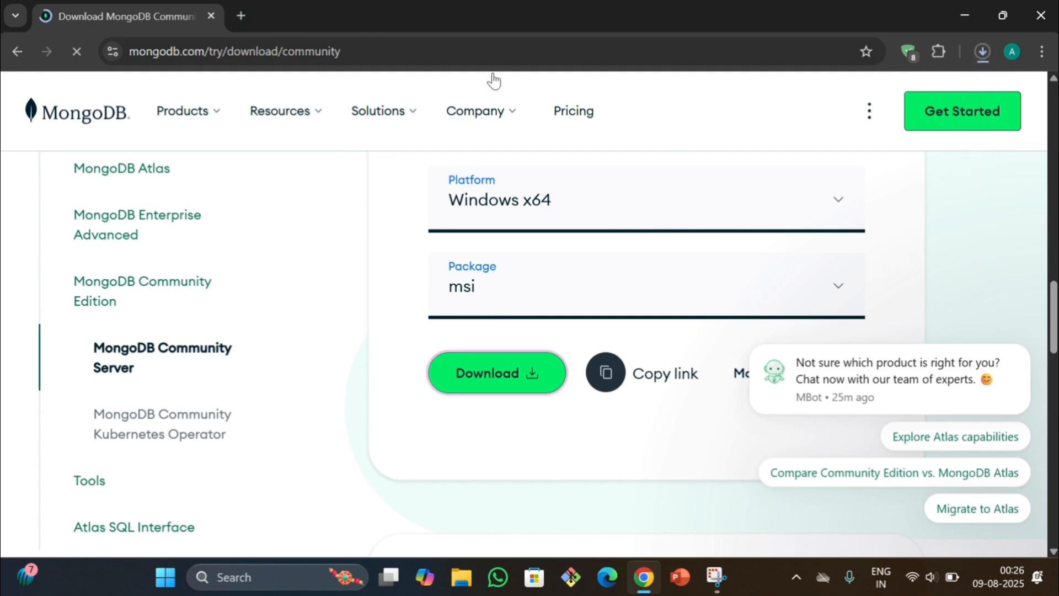
Check the MongoDB server download's progress and launch the finished msi installer from the recent downloads
click(981, 55)
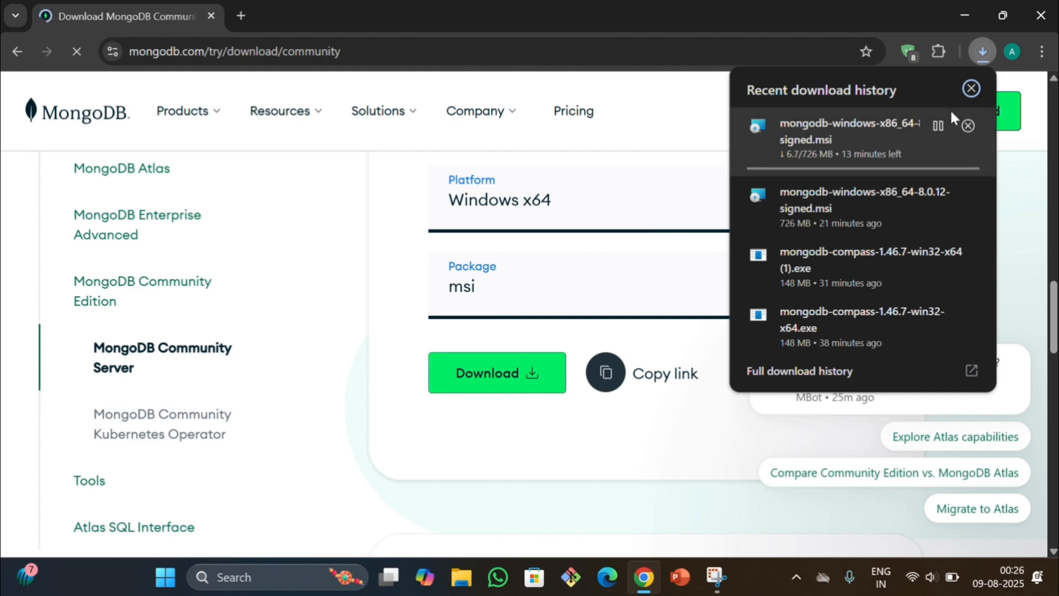
click(967, 89)
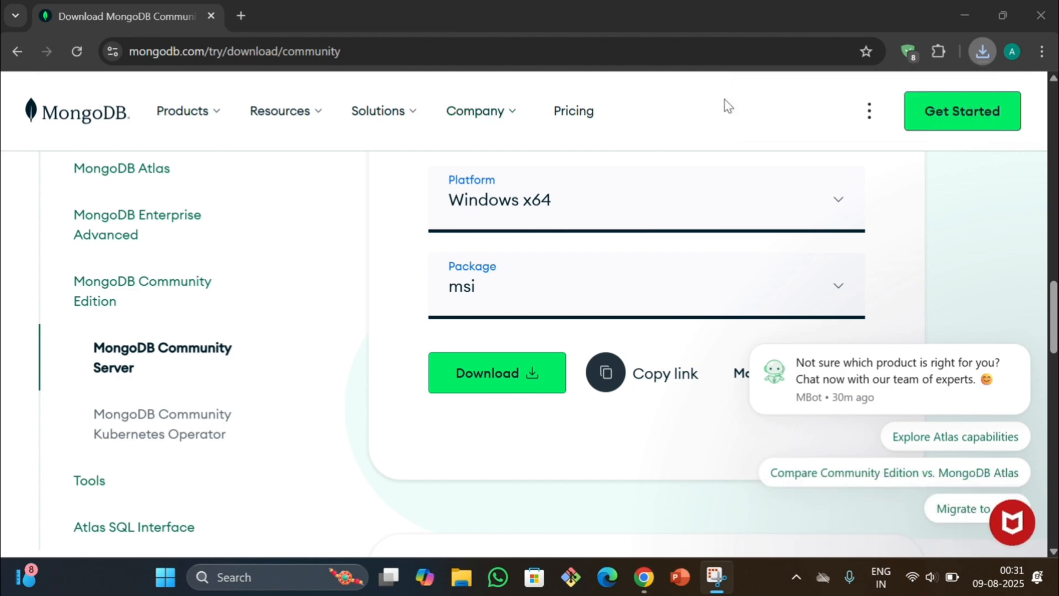
click(989, 55)
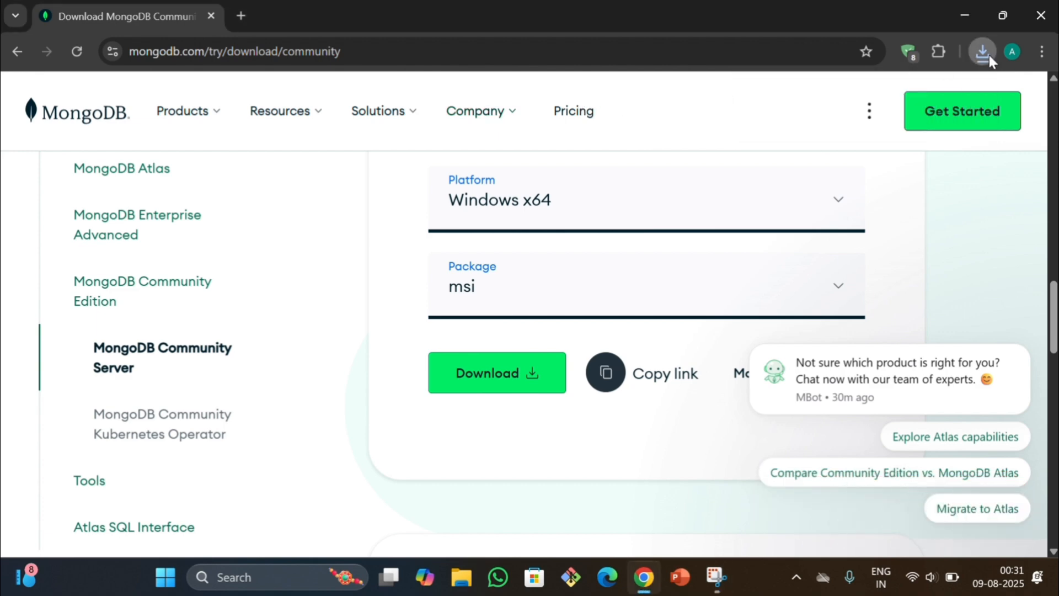
click(838, 136)
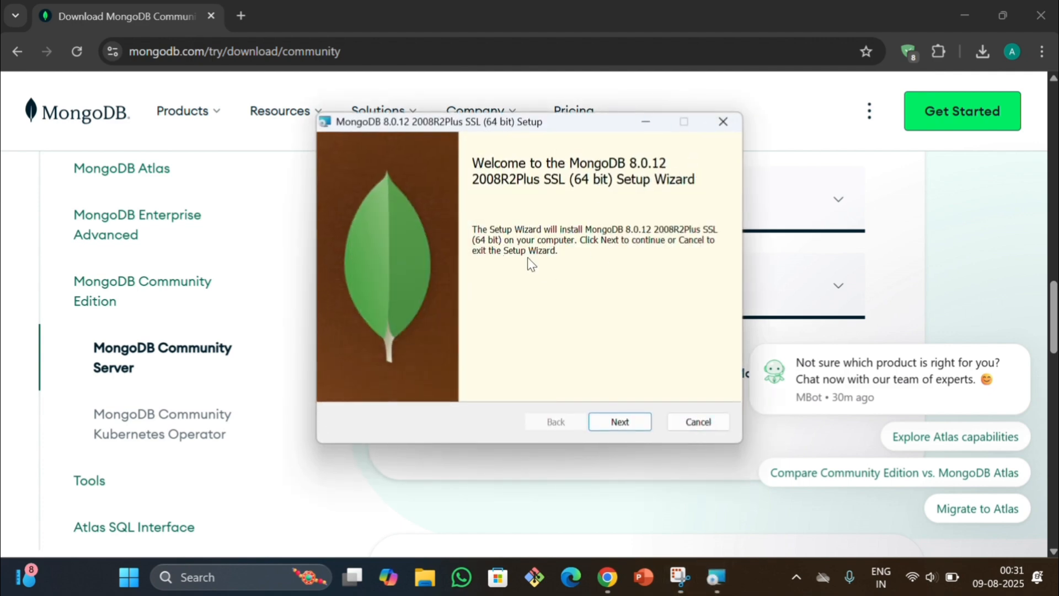
Accept the license agreement in the MongoDB setup wizard and choose the Complete setup type
click(620, 422)
click(346, 381)
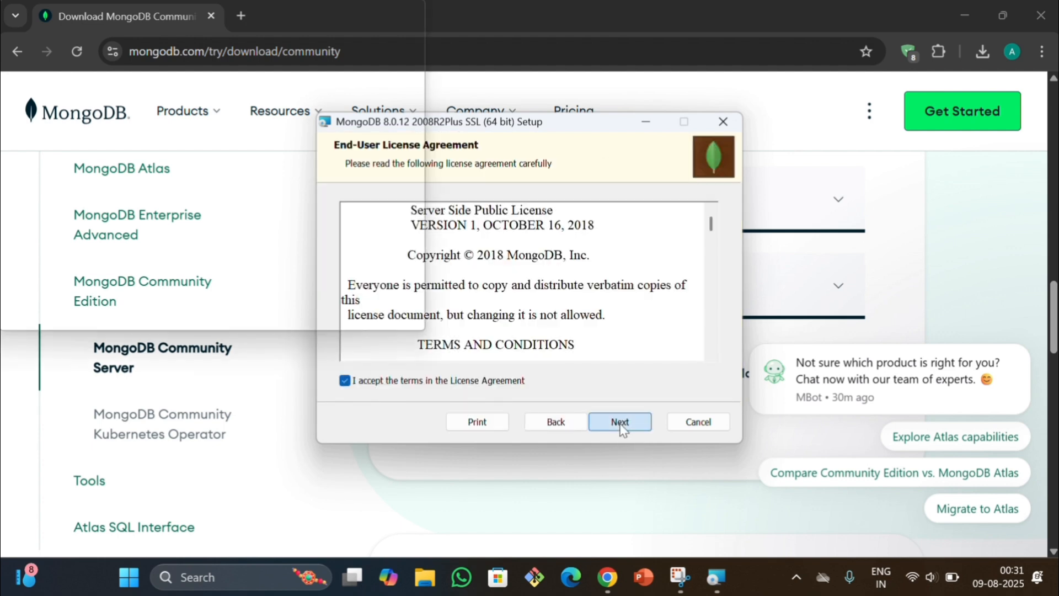
click(620, 423)
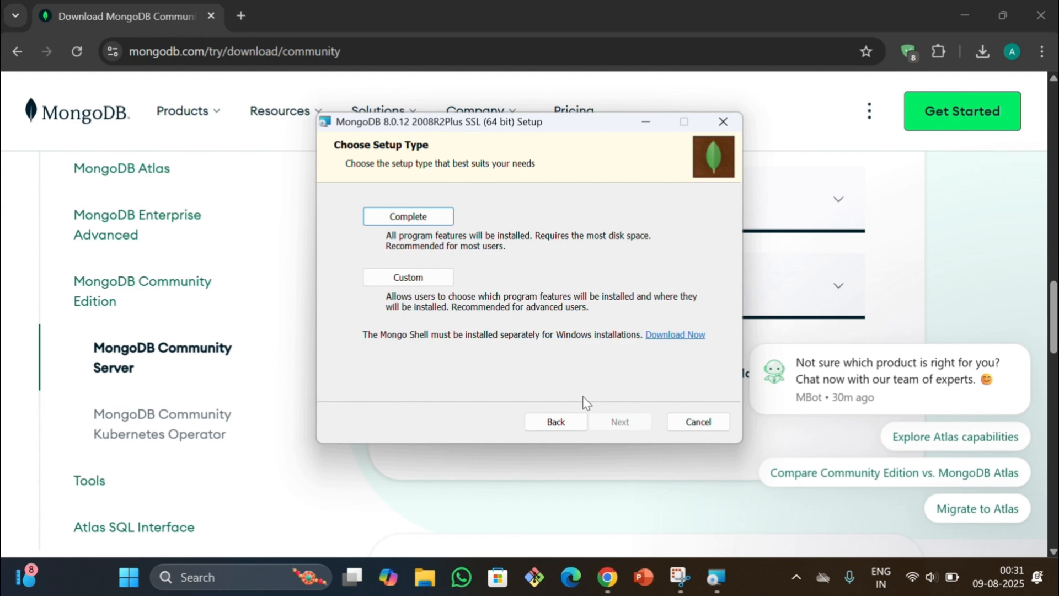
click(419, 217)
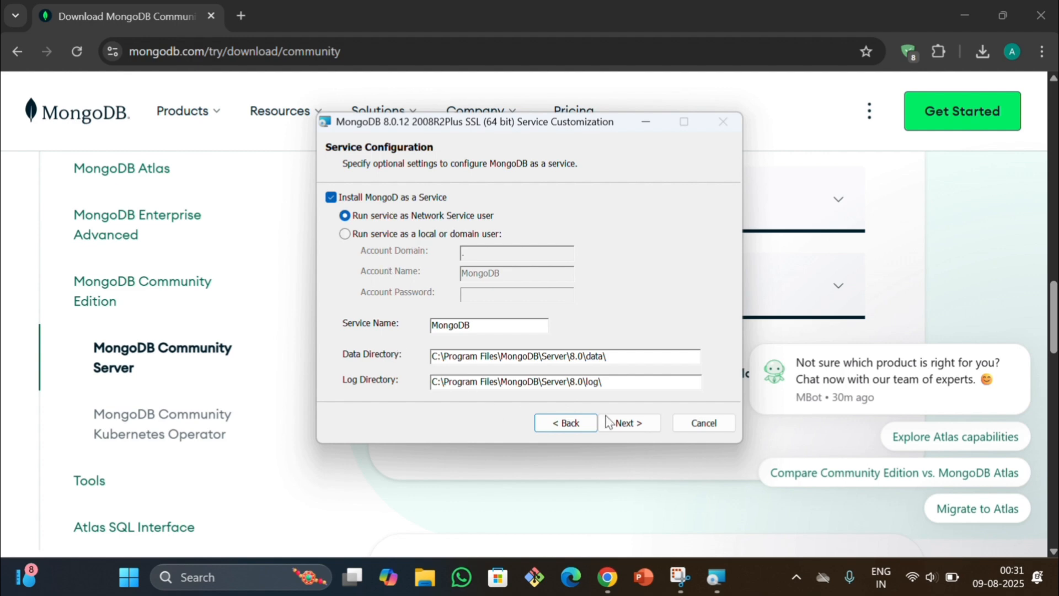
Install MongoDB with the default Network Service configuration and MongoDB Compass included, and finish the setup wizard
click(628, 424)
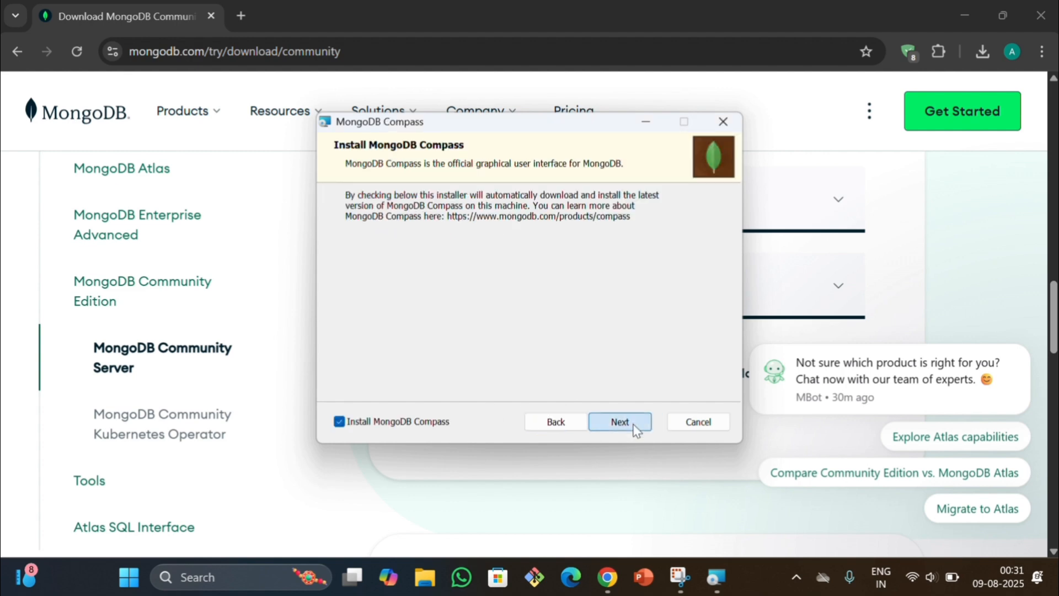
click(634, 425)
click(621, 428)
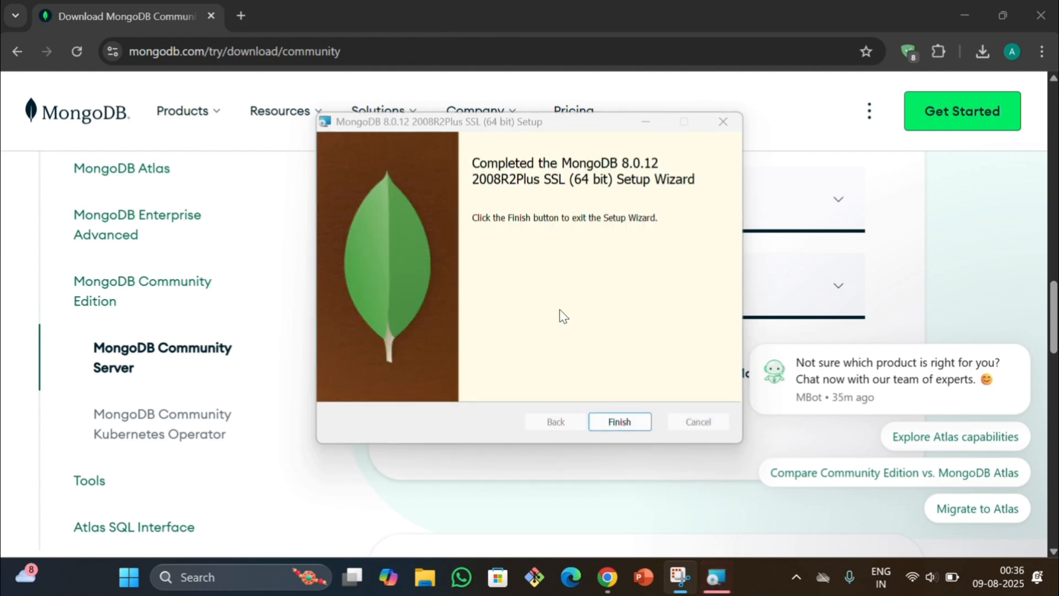
click(610, 422)
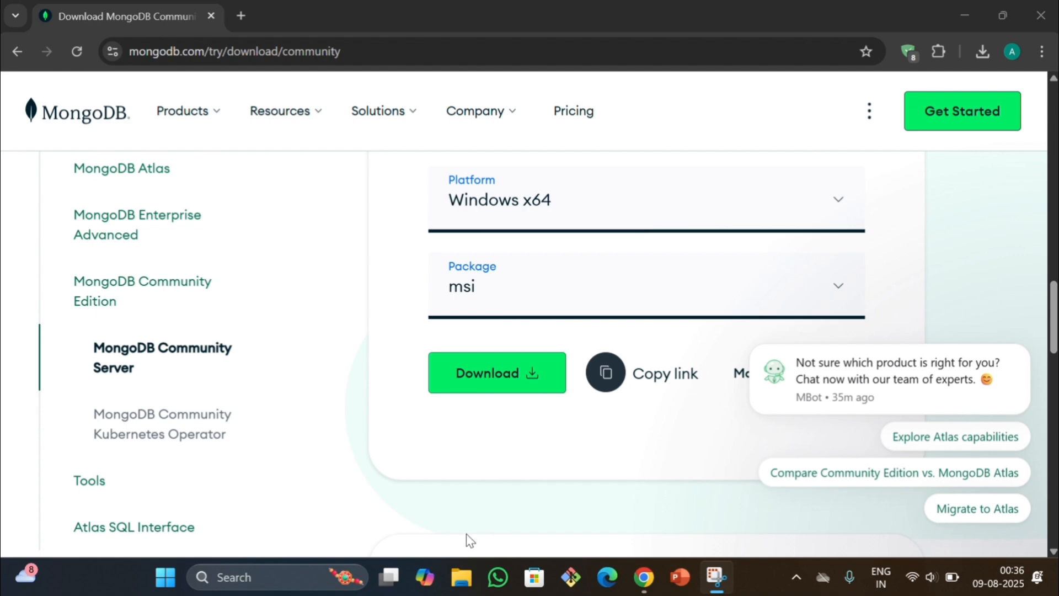
Search Windows for the installed MongoDB app with "mon", and close the search
click(292, 579)
text(m)
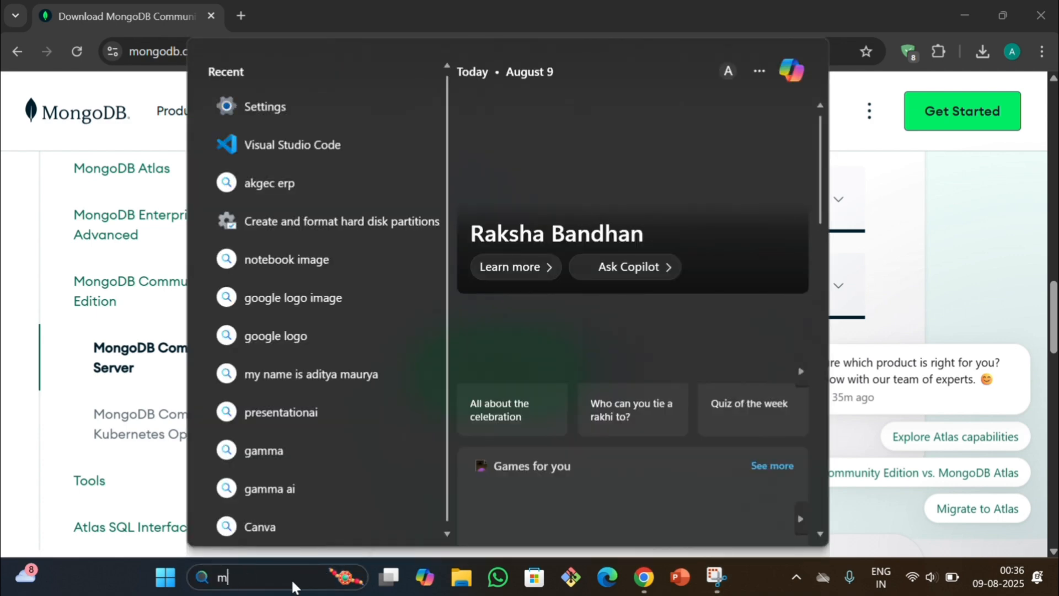
text(on)
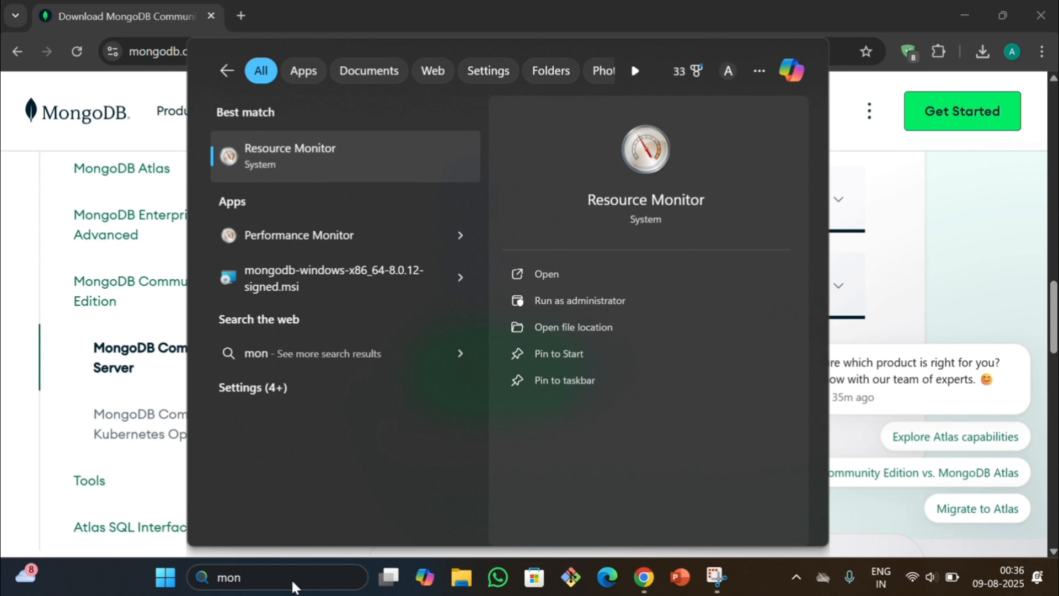
key(BackSpace)
key(BackSpace)
key(BackSpace)
text(m)
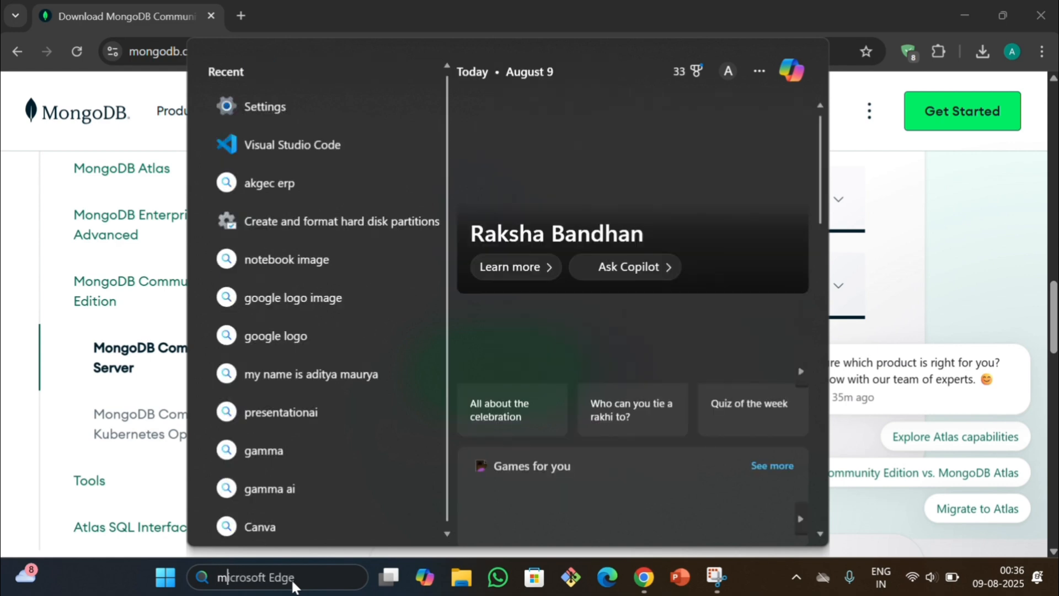
text(on)
key(BackSpace)
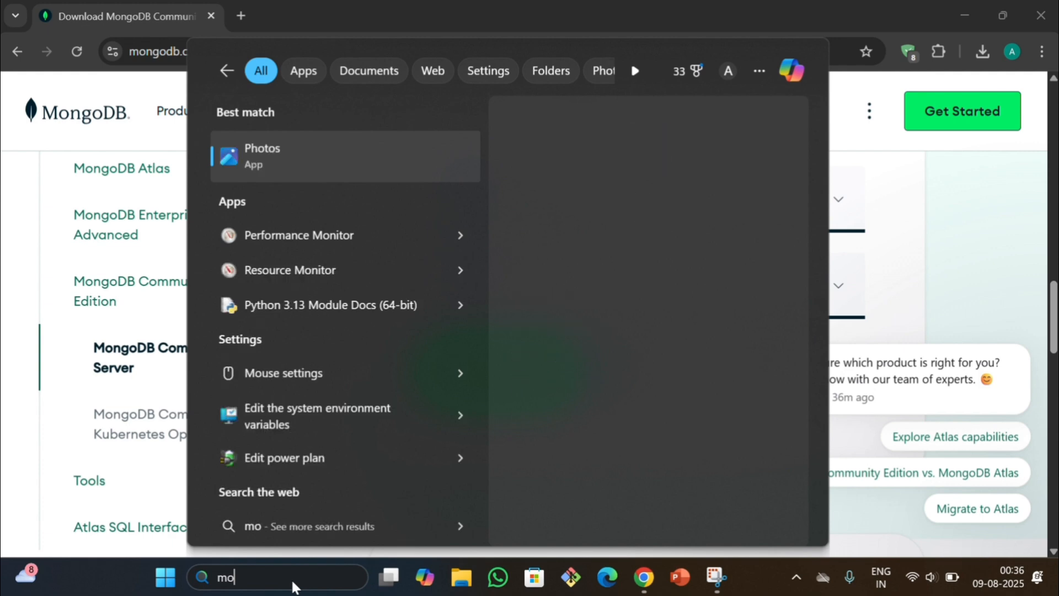
key(BackSpace)
key(BackSpace)
click(682, 17)
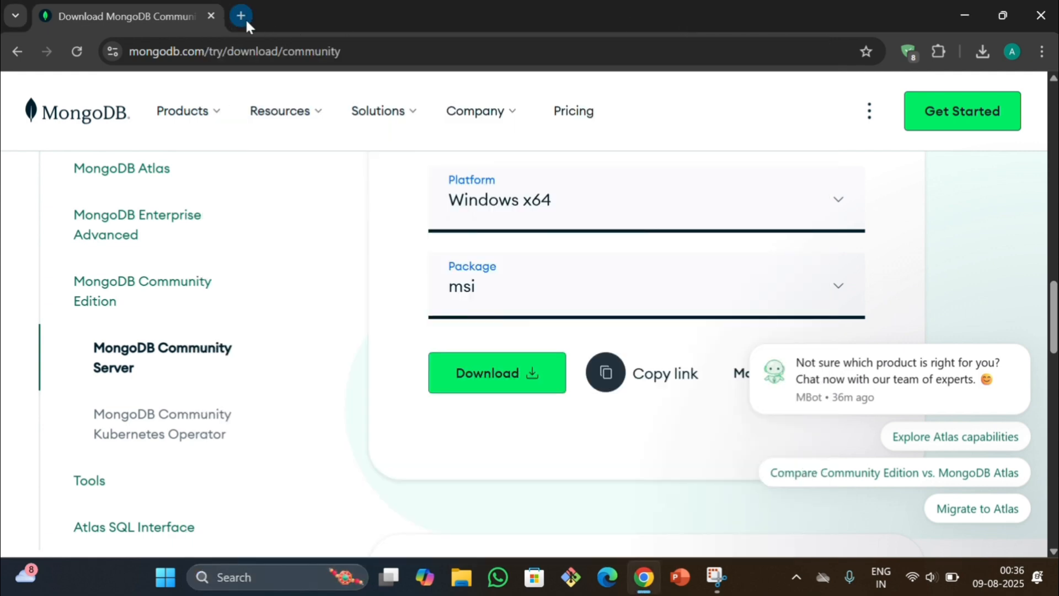
Search the web for "mongodb compass download" in a new tab and open the MongoDB Compass download page
click(242, 16)
text(mon)
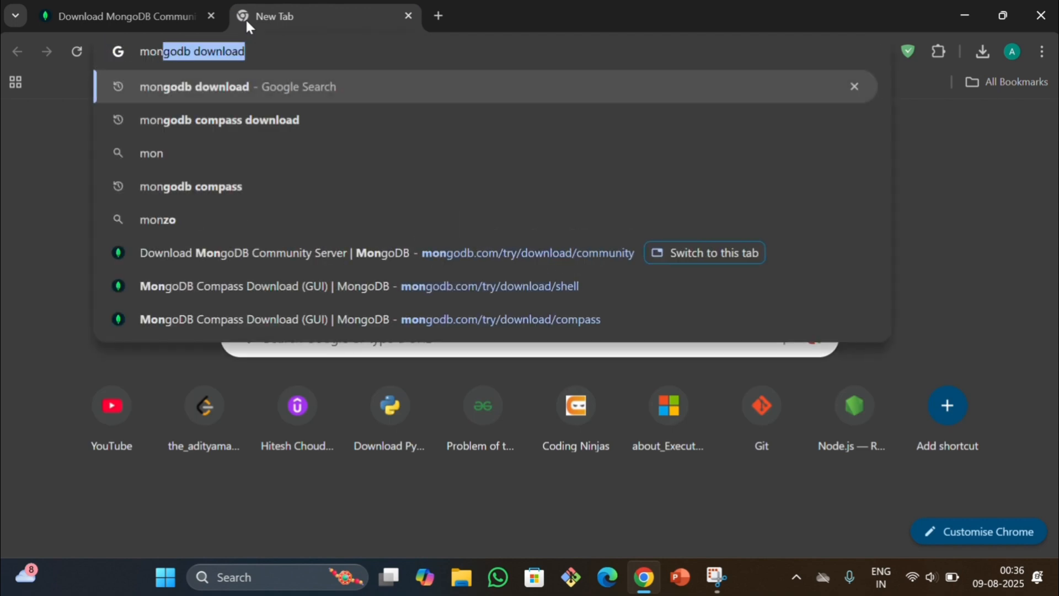
click(245, 128)
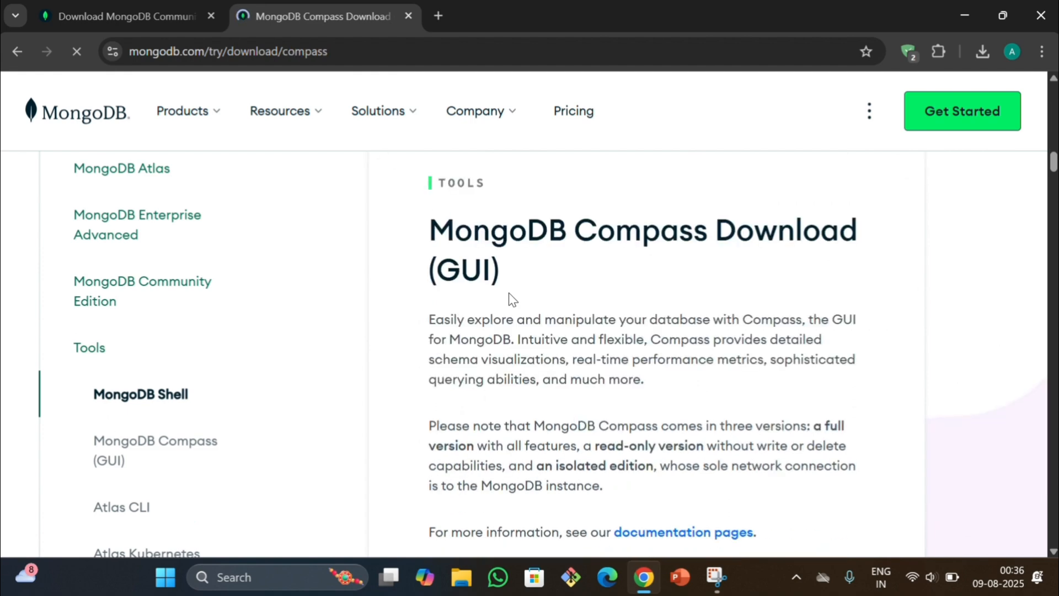
Download MongoDB Compass 1.46.7 (Stable) for Windows 64-bit (10+) as an exe and launch the downloaded file
scroll(508, 293, down, 10)
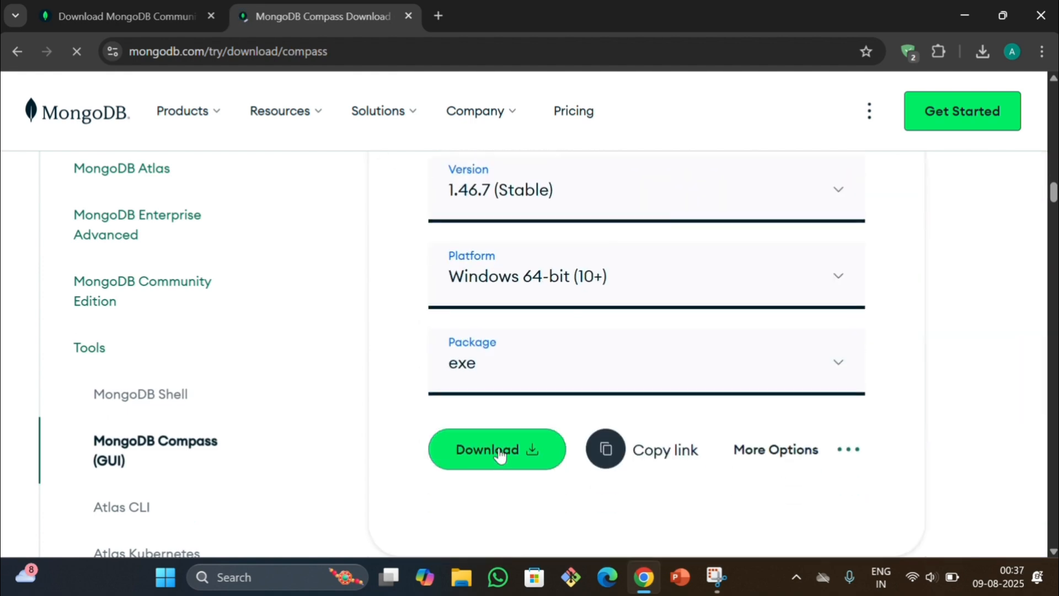
click(499, 452)
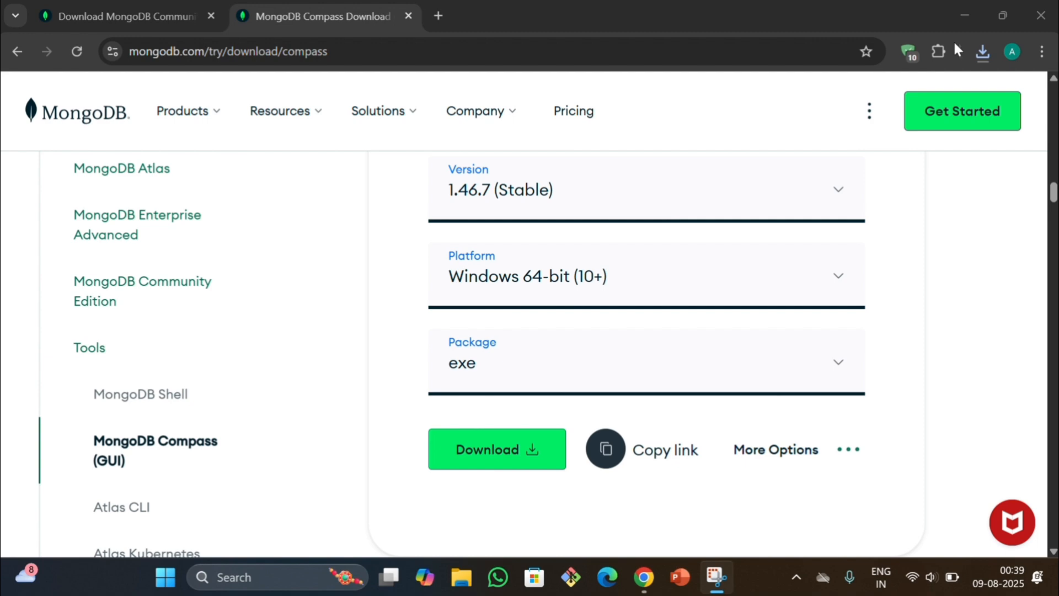
click(980, 50)
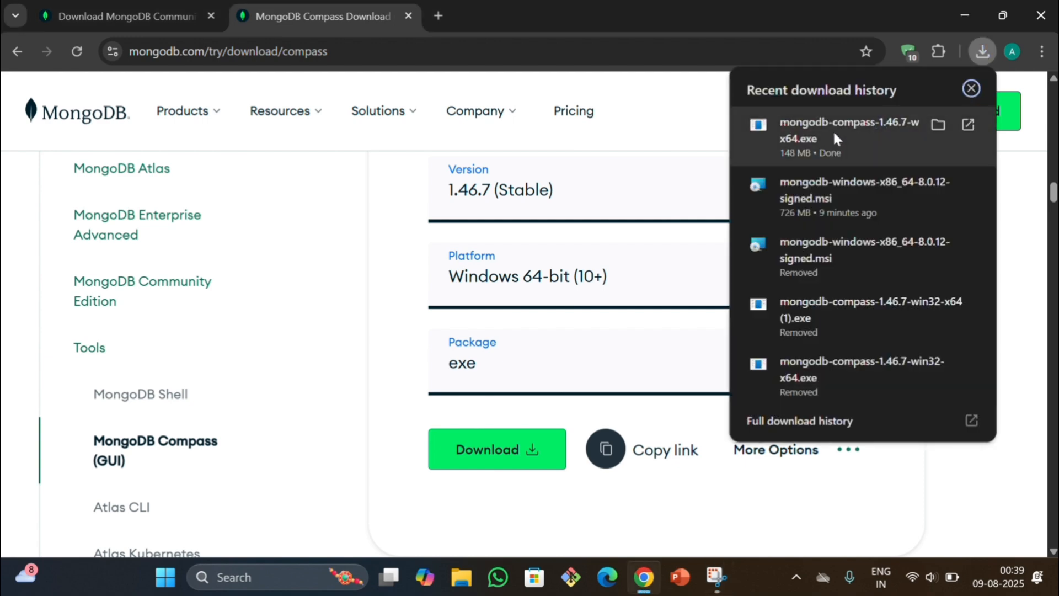
click(833, 132)
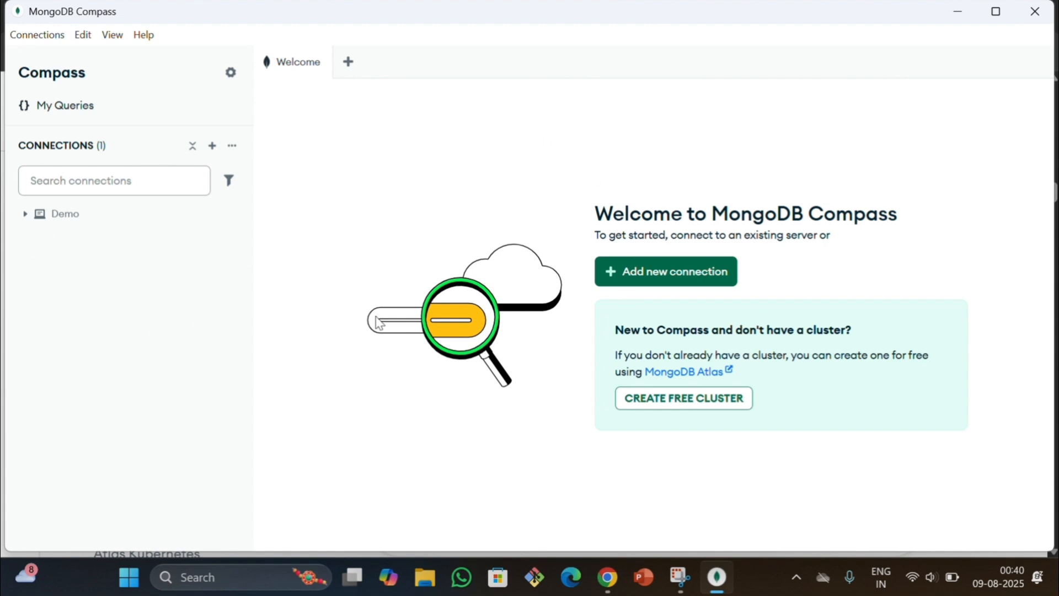
Create a connection to mongodb://localhost:27017/ with a person's first name as its name, then save and connect it
mouse_move(102, 224)
click(213, 147)
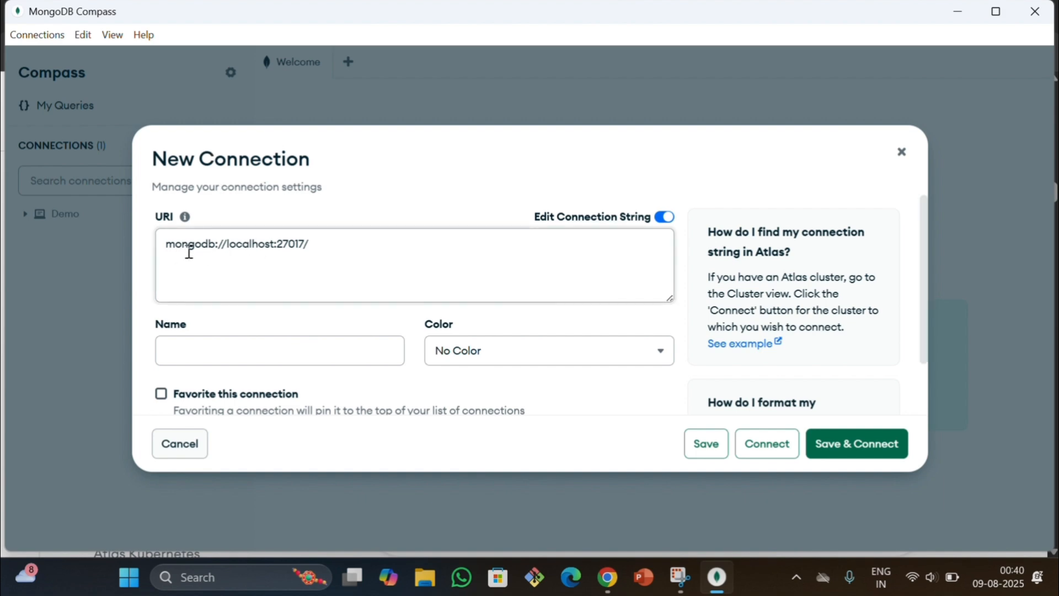
drag(168, 245, 319, 244)
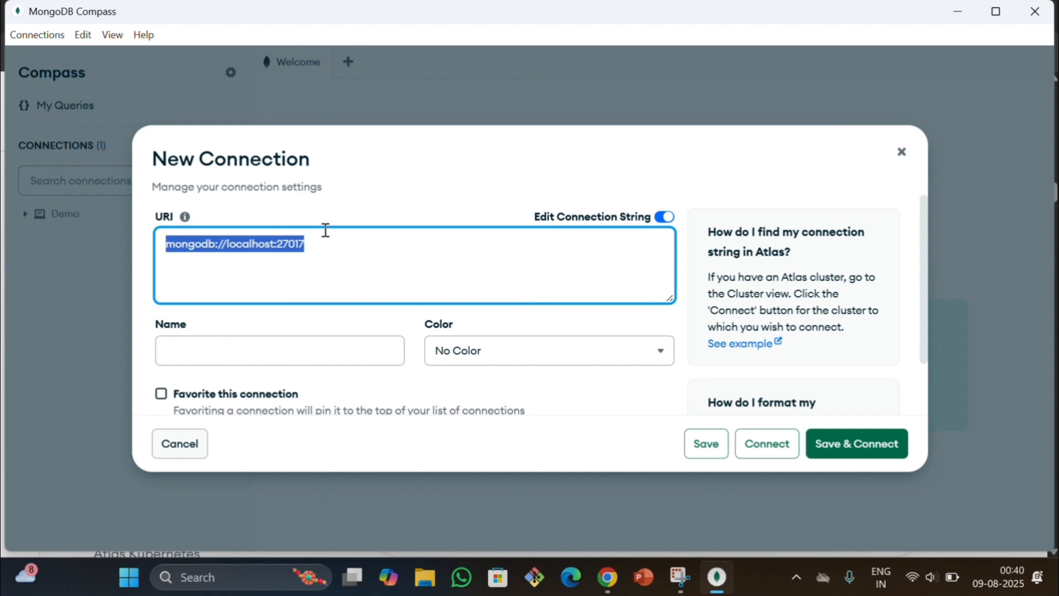
click(325, 230)
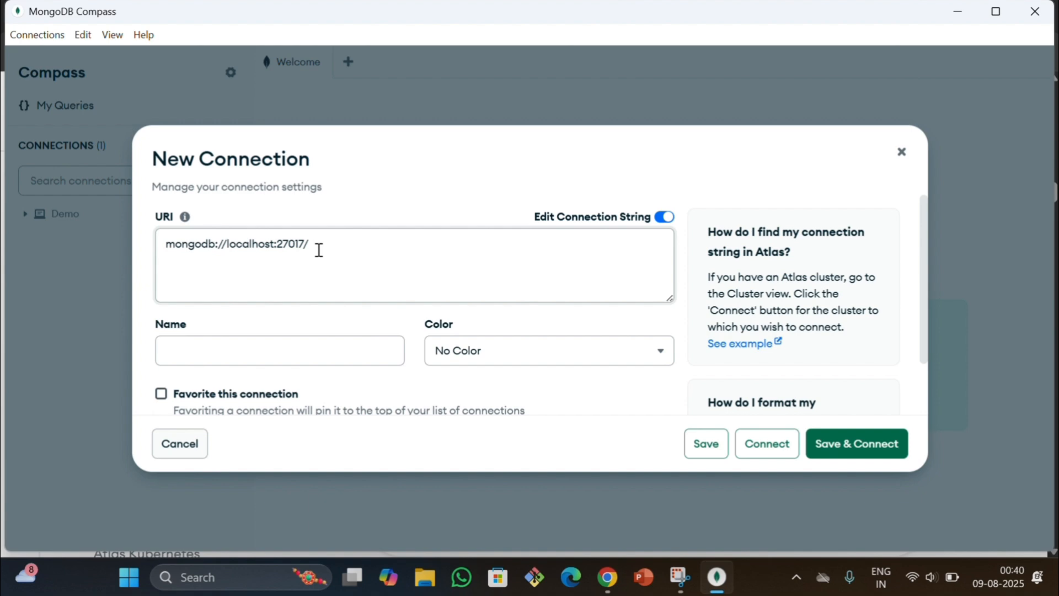
click(279, 354)
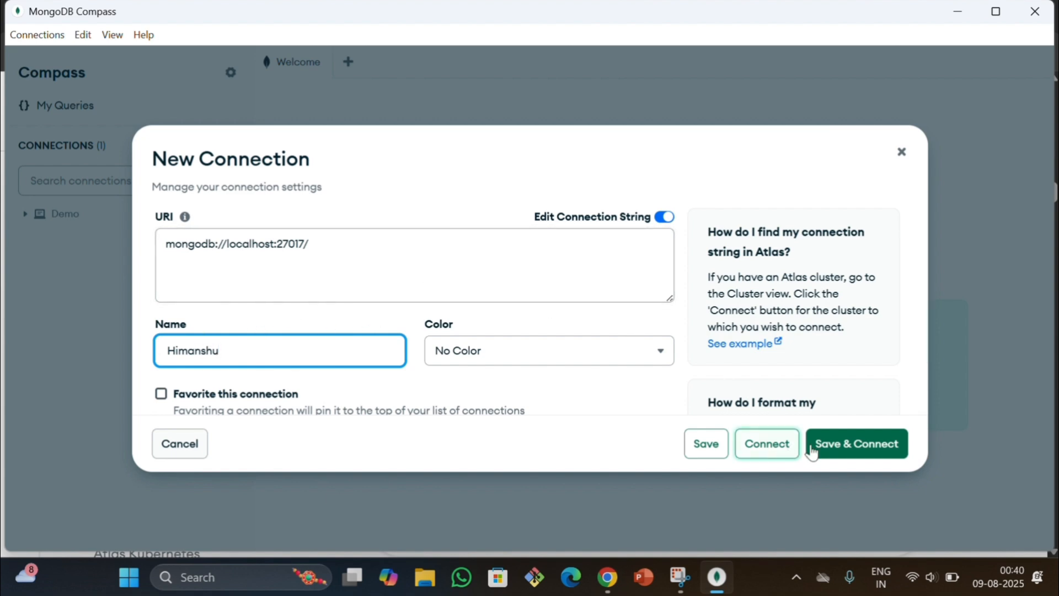
click(861, 457)
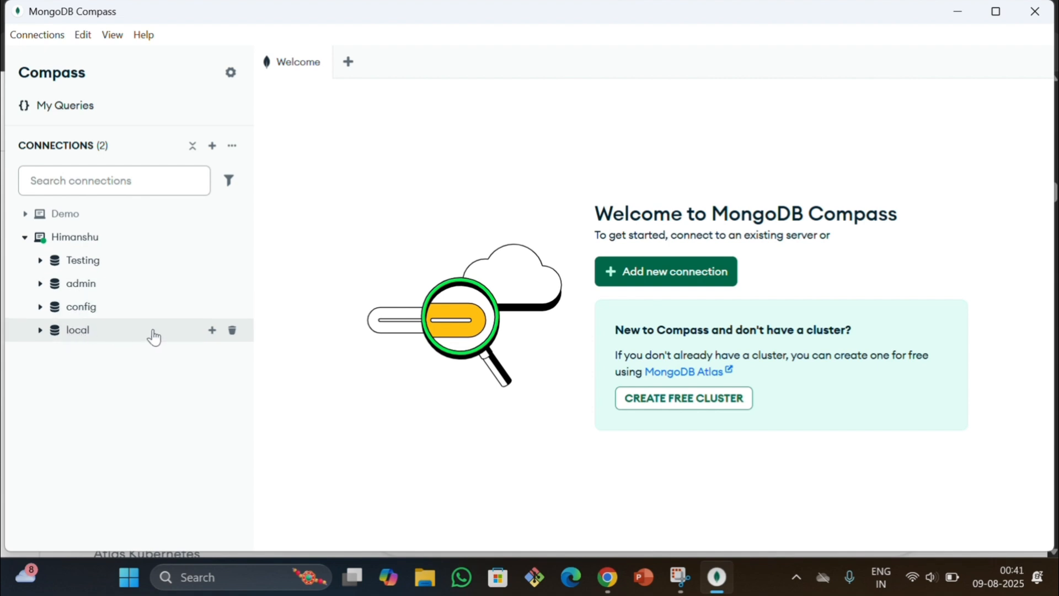
Drop the local database from the connected server, confirming with its name "local"
click(232, 330)
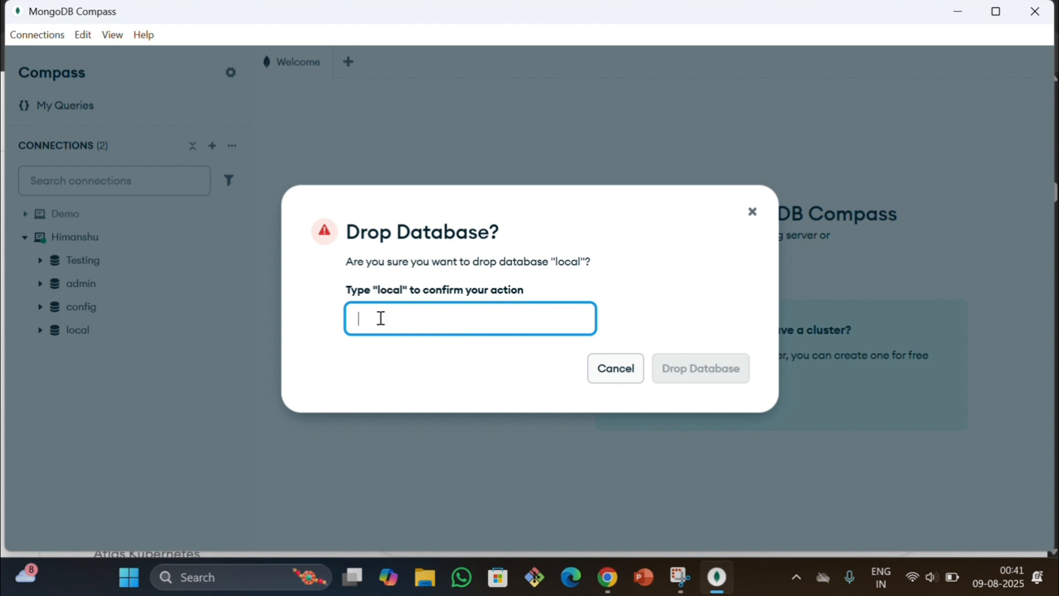
text(local)
click(706, 370)
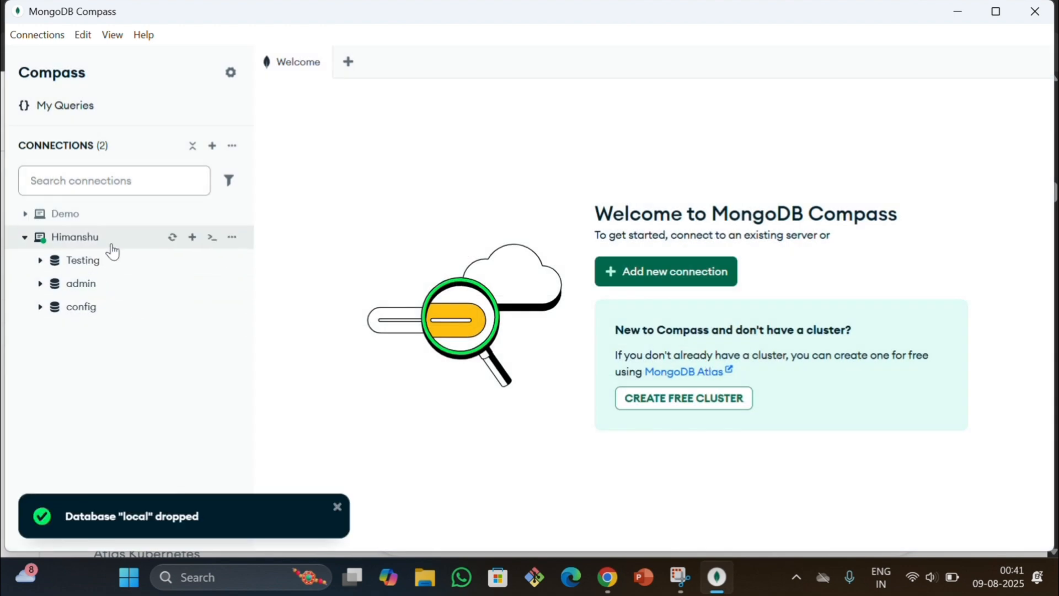
Create a database named MongoDB with a collection named Mongo on the connected server
click(192, 238)
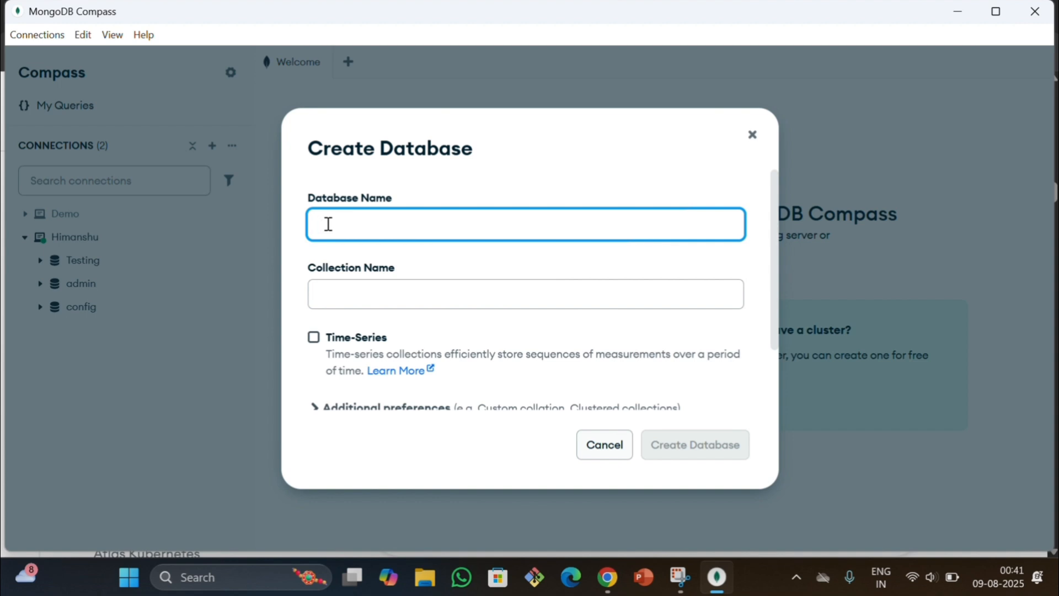
text(MongoDB)
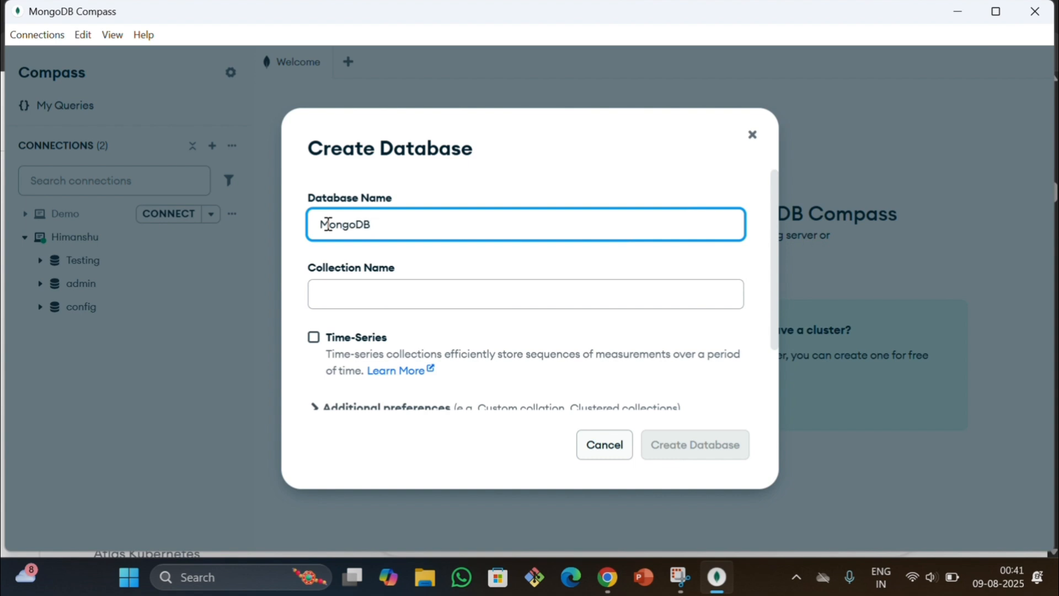
click(366, 286)
text(Mong)
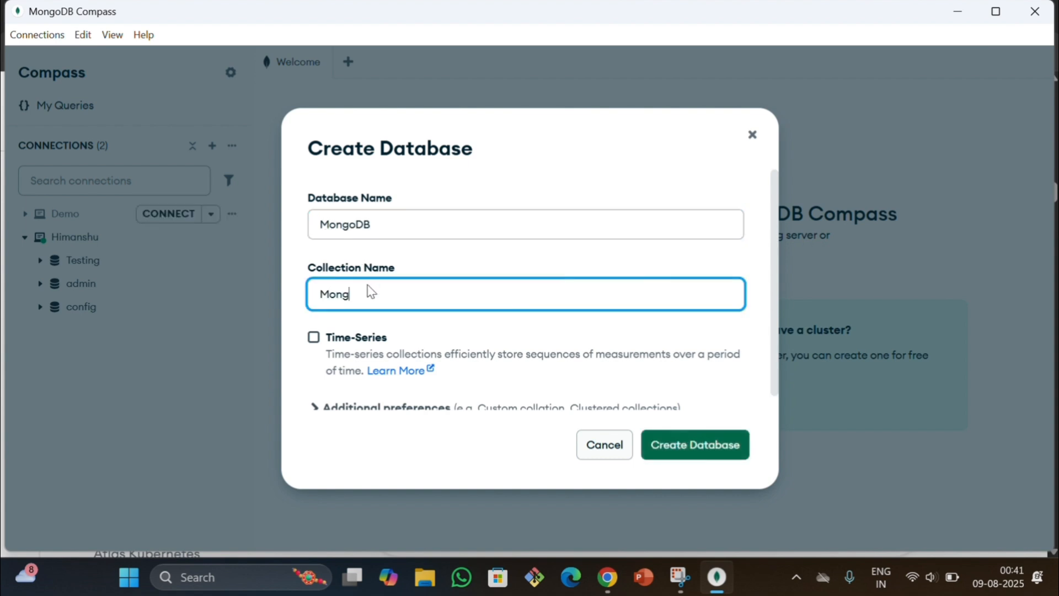
scroll(530, 359, down, 1)
scroll(589, 298, up, 1)
click(658, 448)
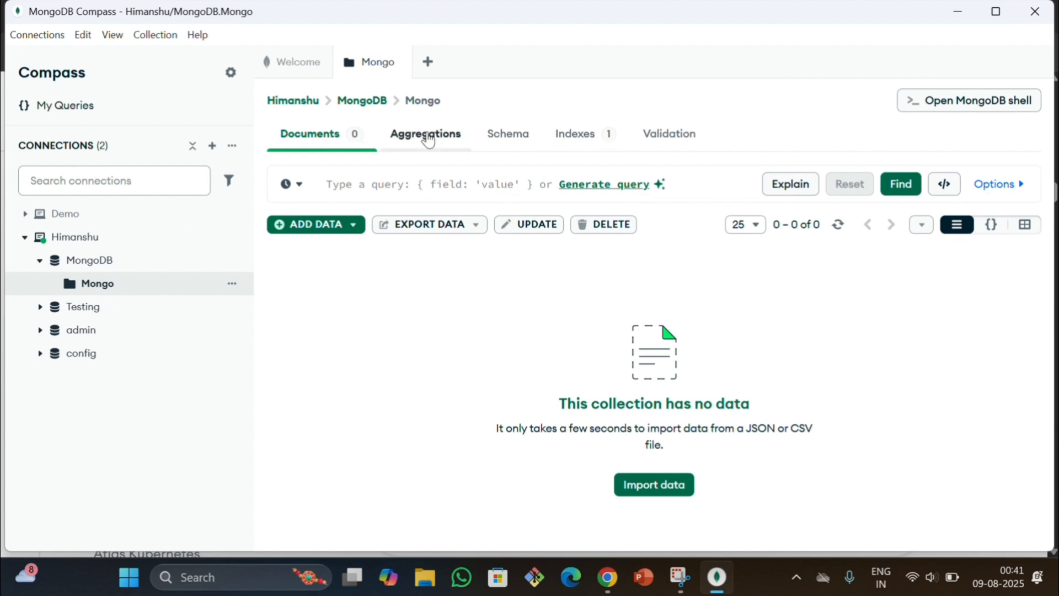
Look through the Mongo collection's Aggregations, Schema, Indexes and Validation views, and return to its Documents
click(455, 137)
click(518, 142)
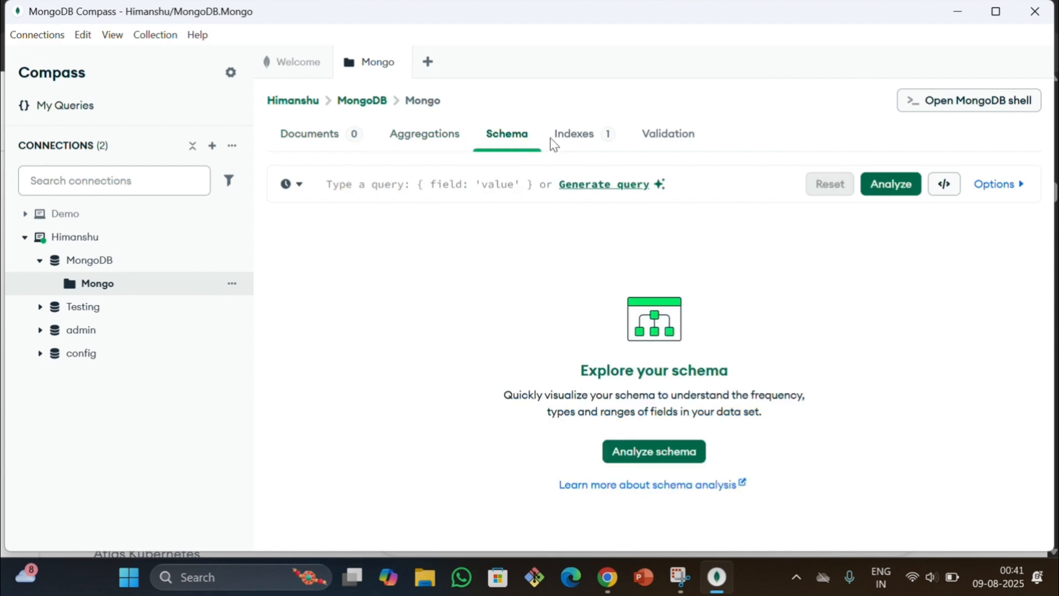
click(574, 146)
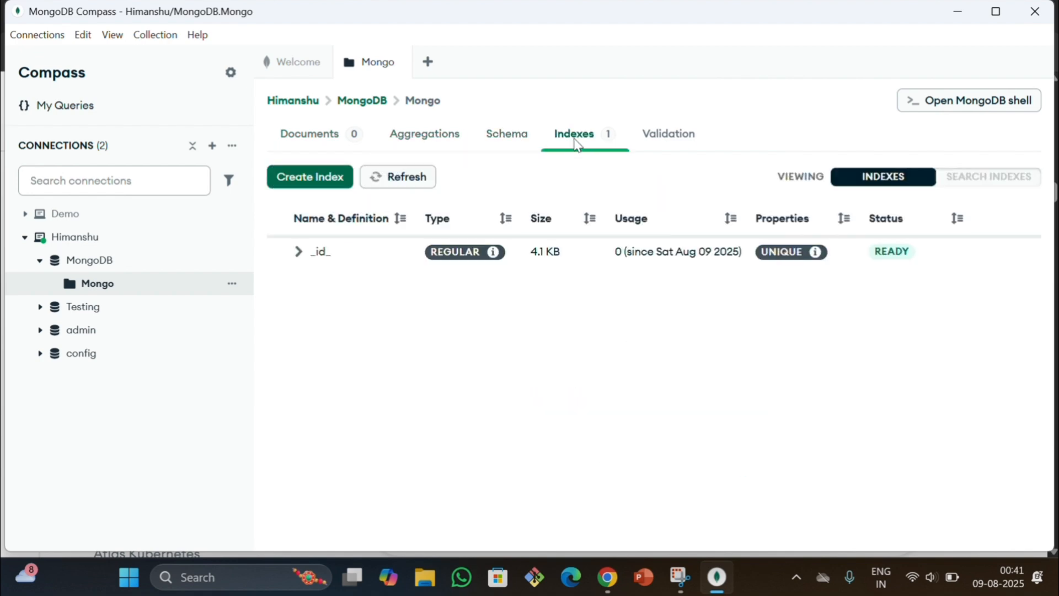
click(649, 144)
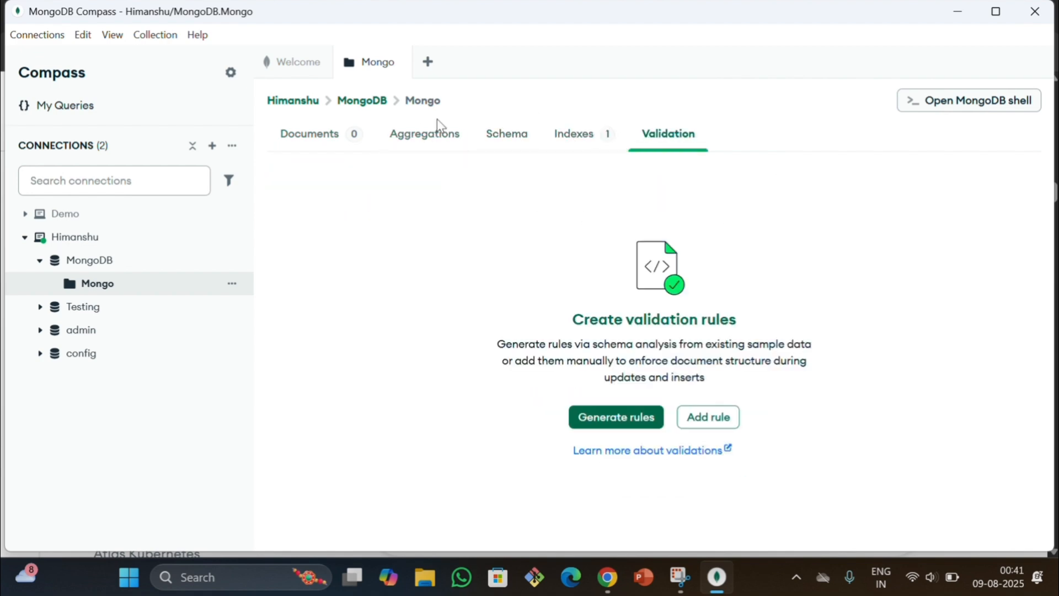
click(315, 141)
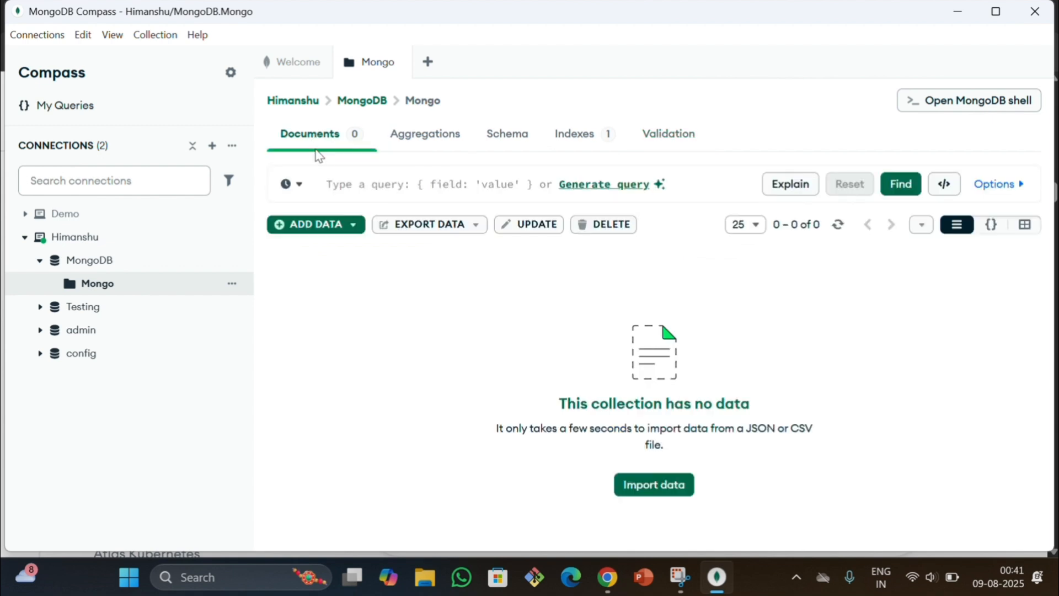
Start a new JSON document for the Mongo collection, adding the field "role no" with value 2 after the _id
click(318, 229)
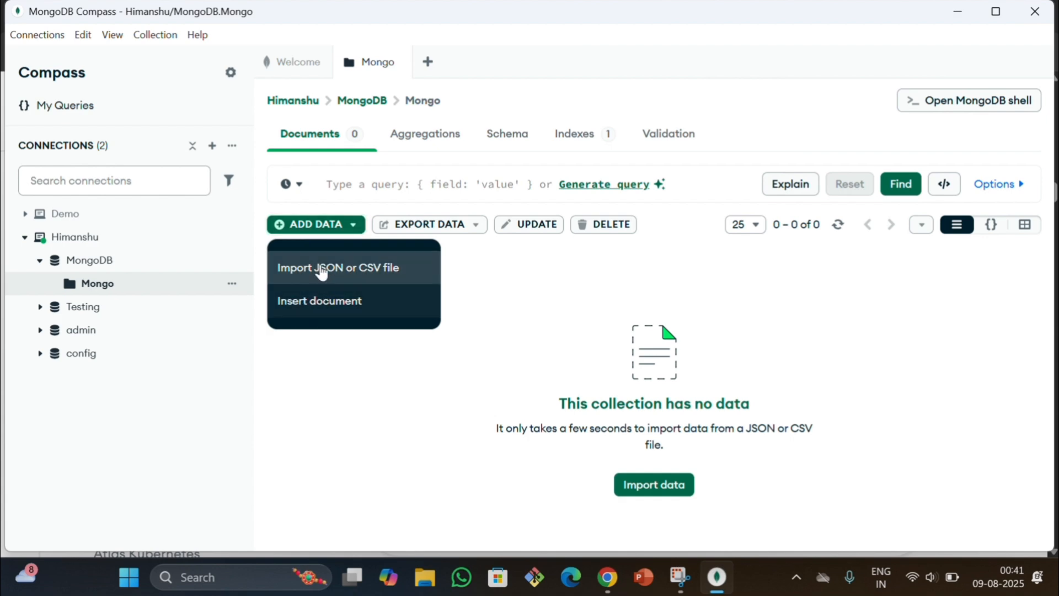
click(320, 303)
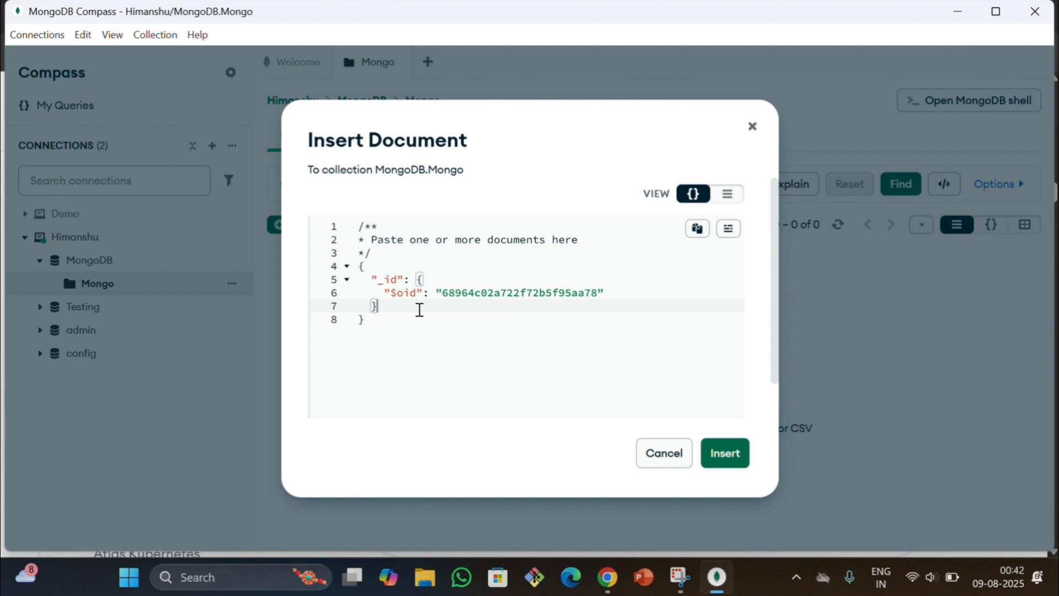
text(,)
key(Return)
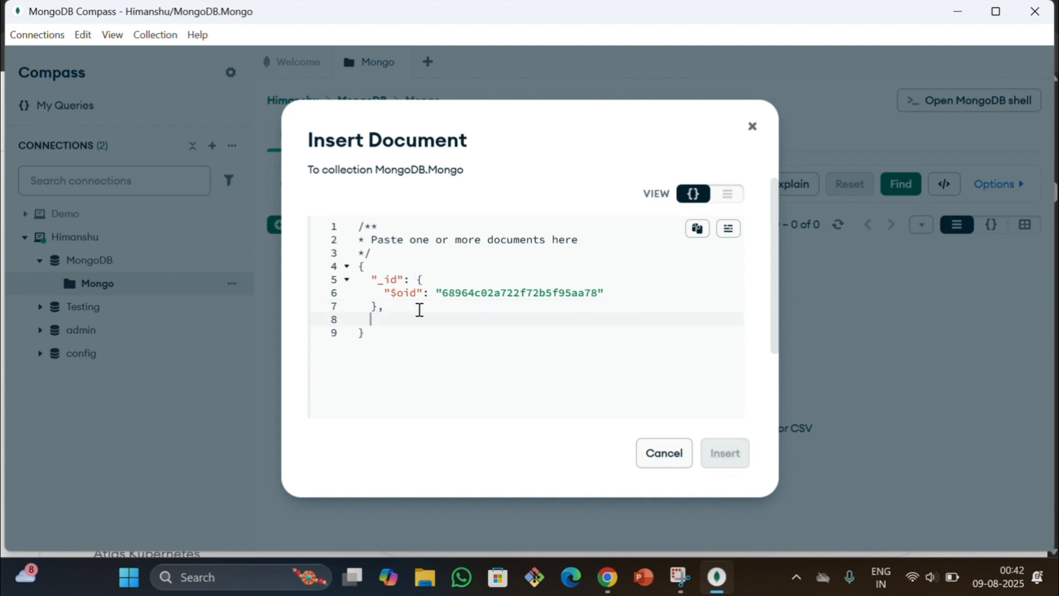
text("rolw)
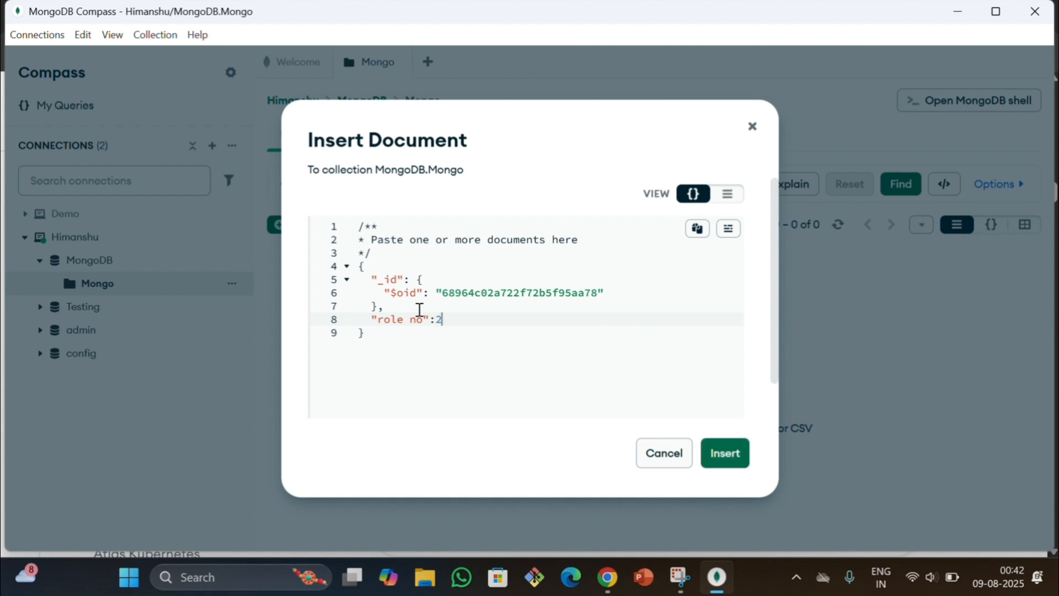
text(,)
key(Return)
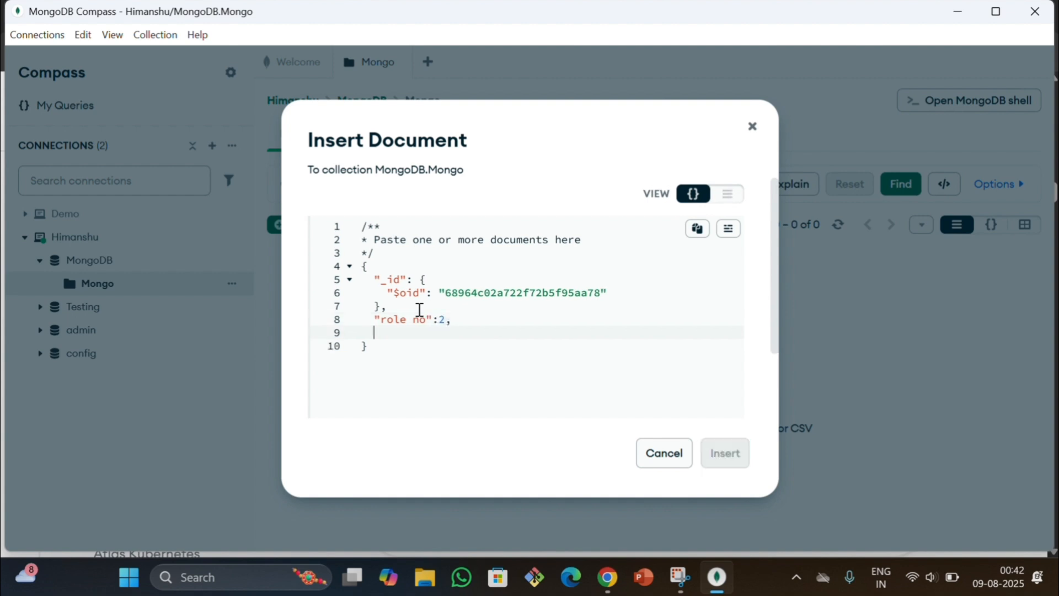
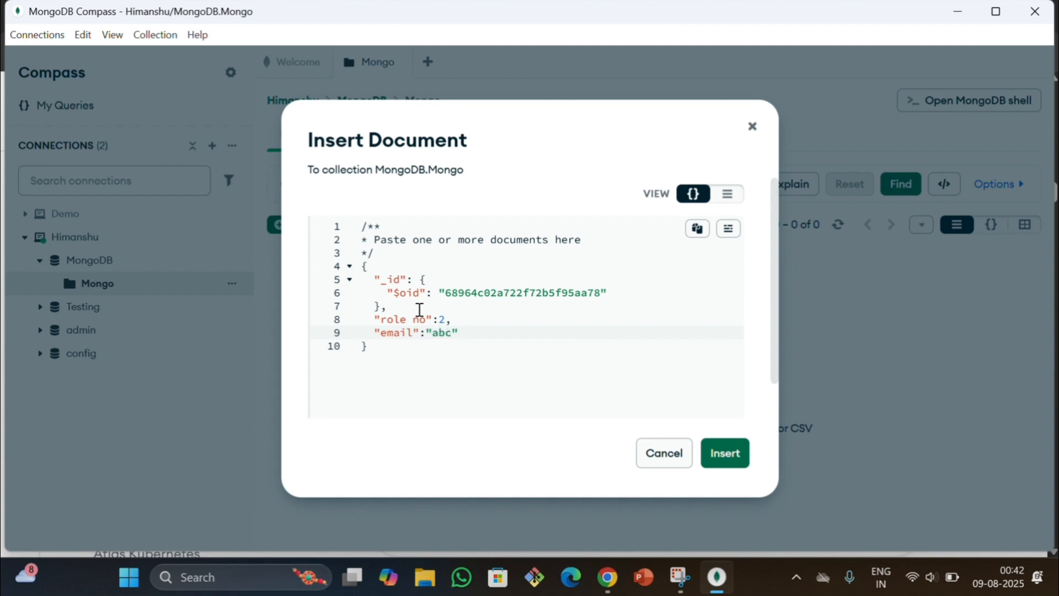
Add an "email" field holding a sample e-mail address to the new document and insert it
click(728, 458)
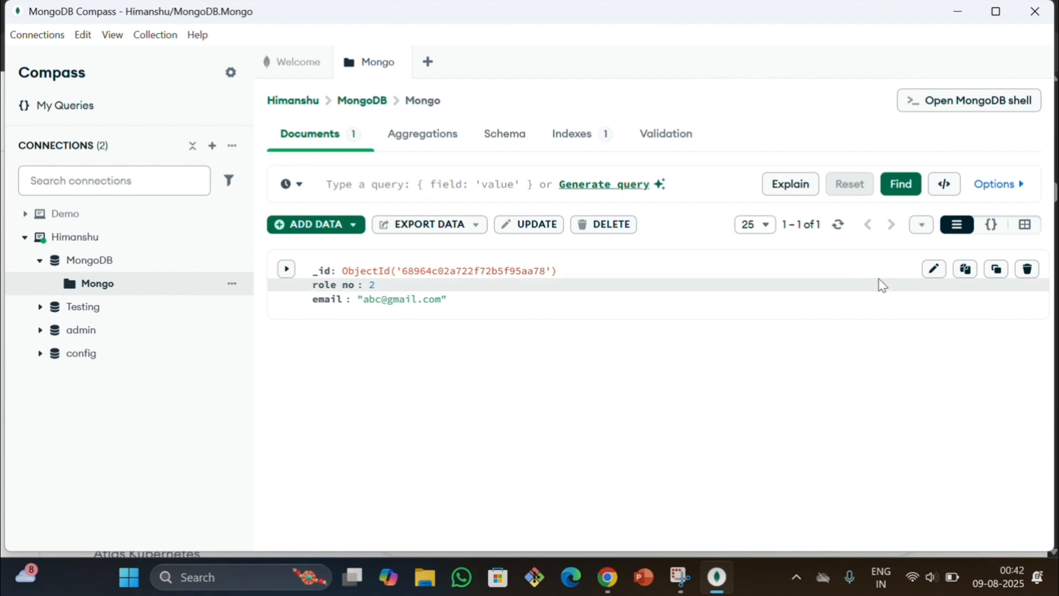
Edit the inserted document's email by adding "de" before the @ sign, and update the document
click(934, 270)
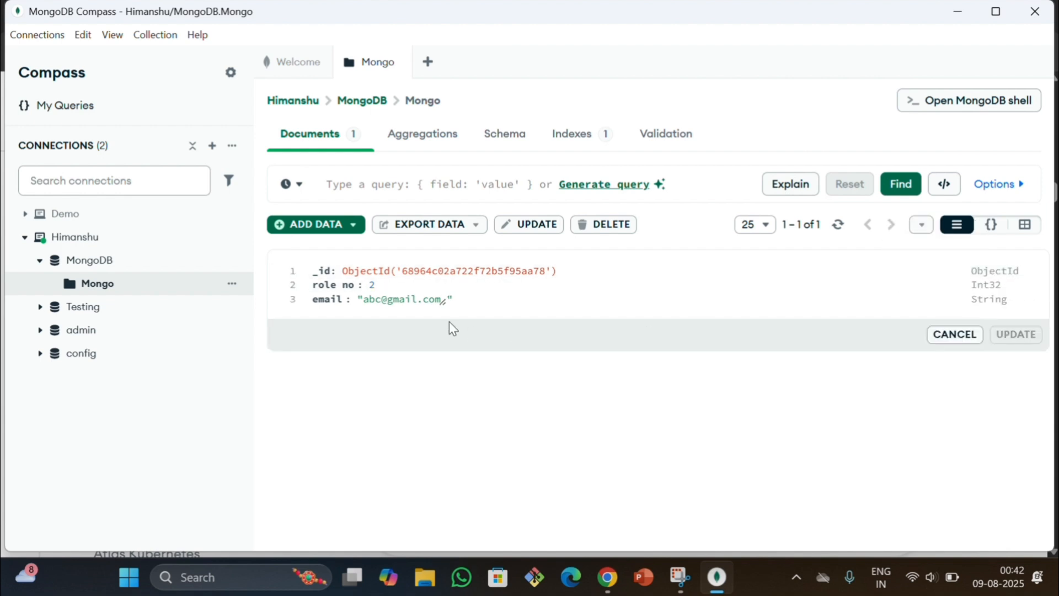
click(383, 299)
text(dec)
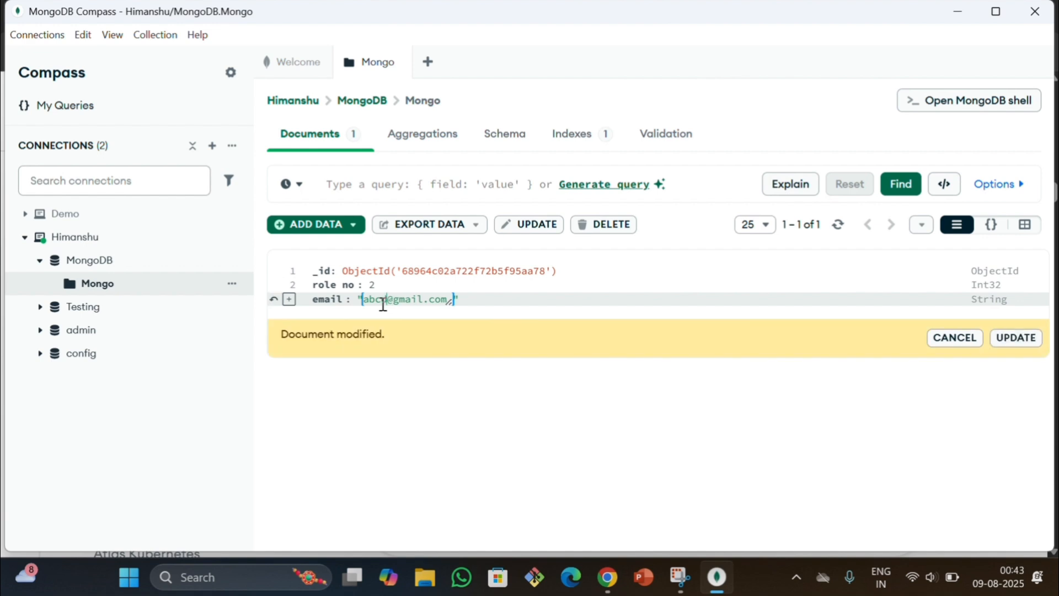
key(BackSpace)
click(1008, 340)
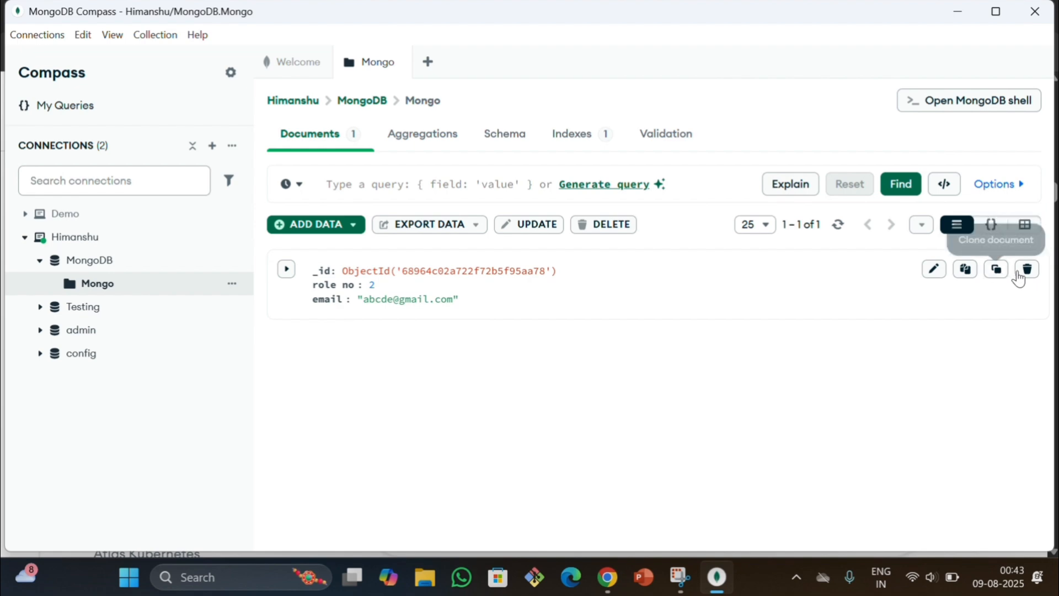
Delete the document from the Mongo collection, refresh the document list and collapse the MongoDB database
click(1026, 271)
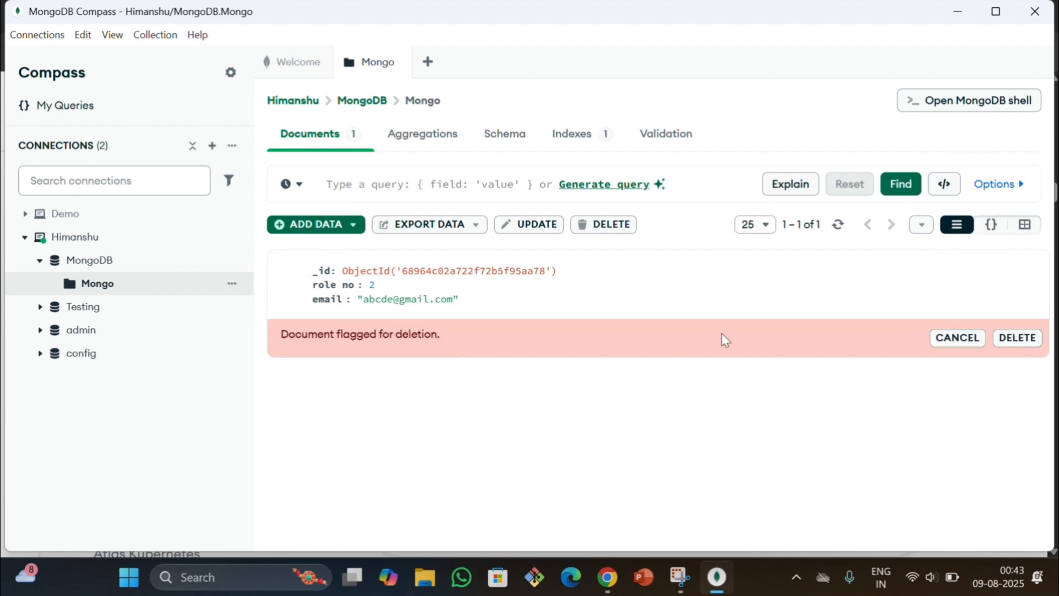
click(1018, 337)
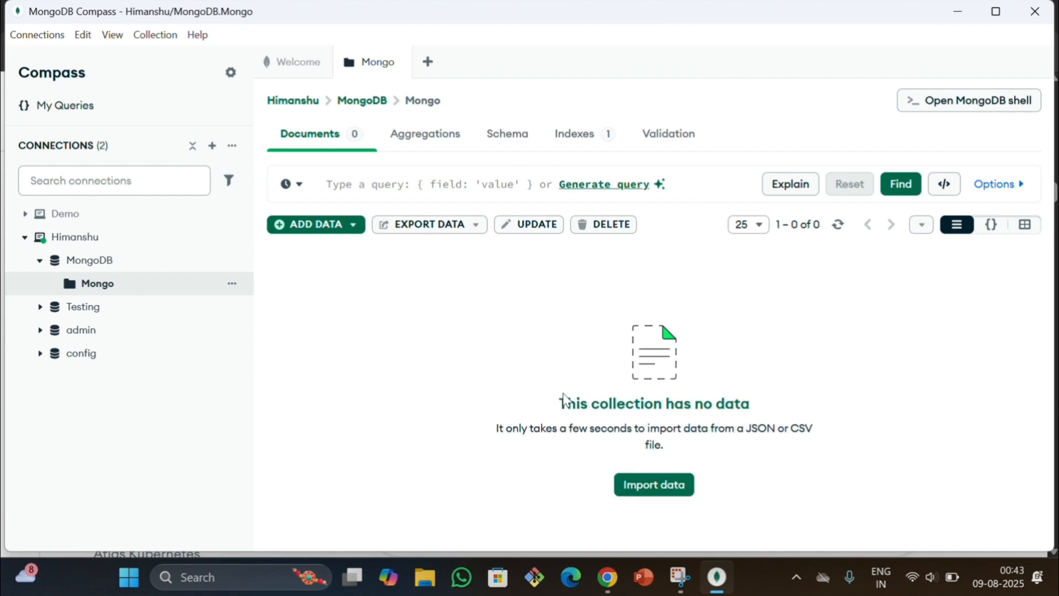
click(838, 226)
click(40, 262)
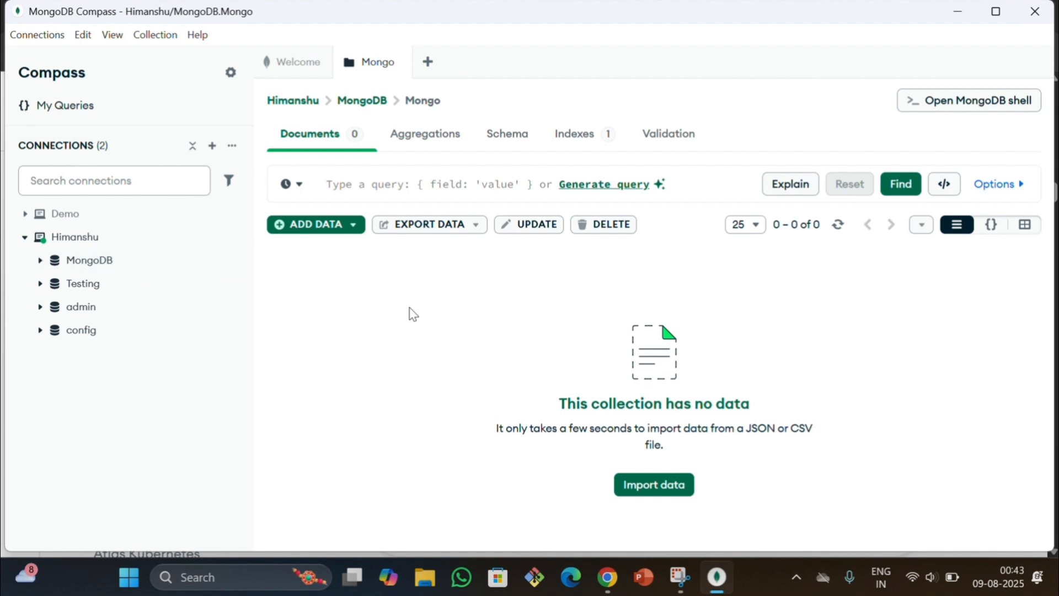